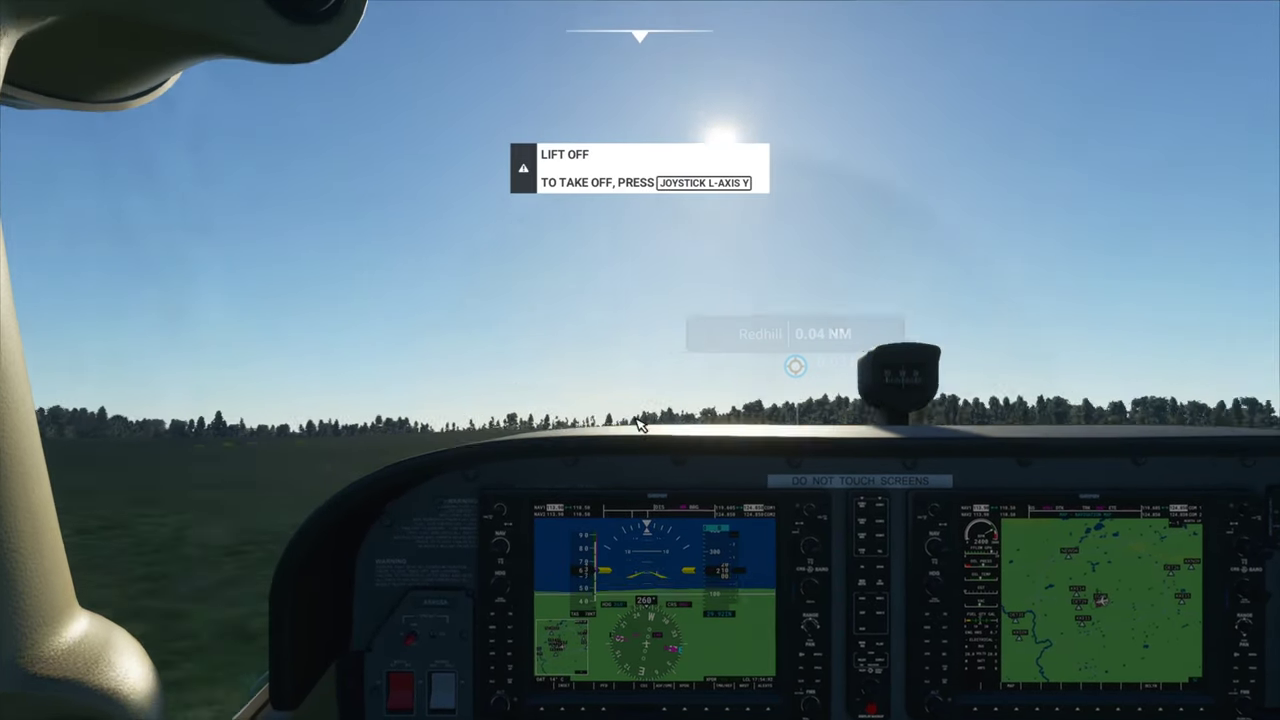
key("Down")
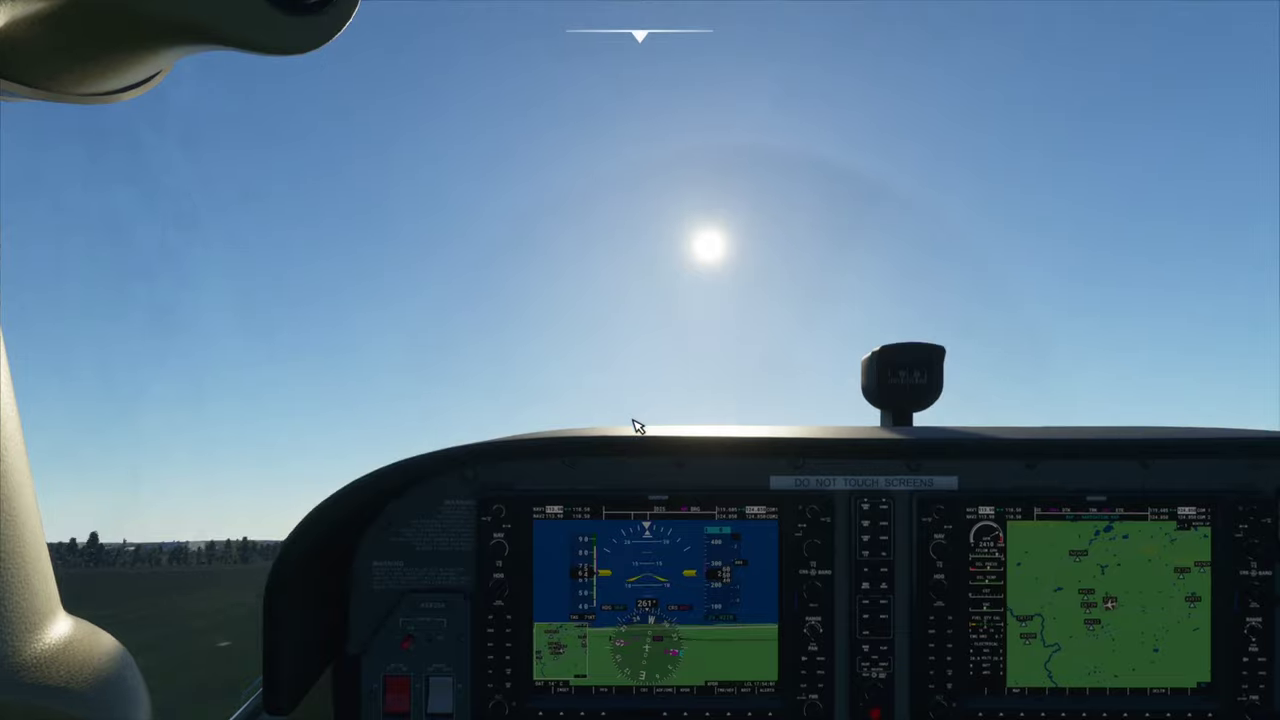
key("Left")
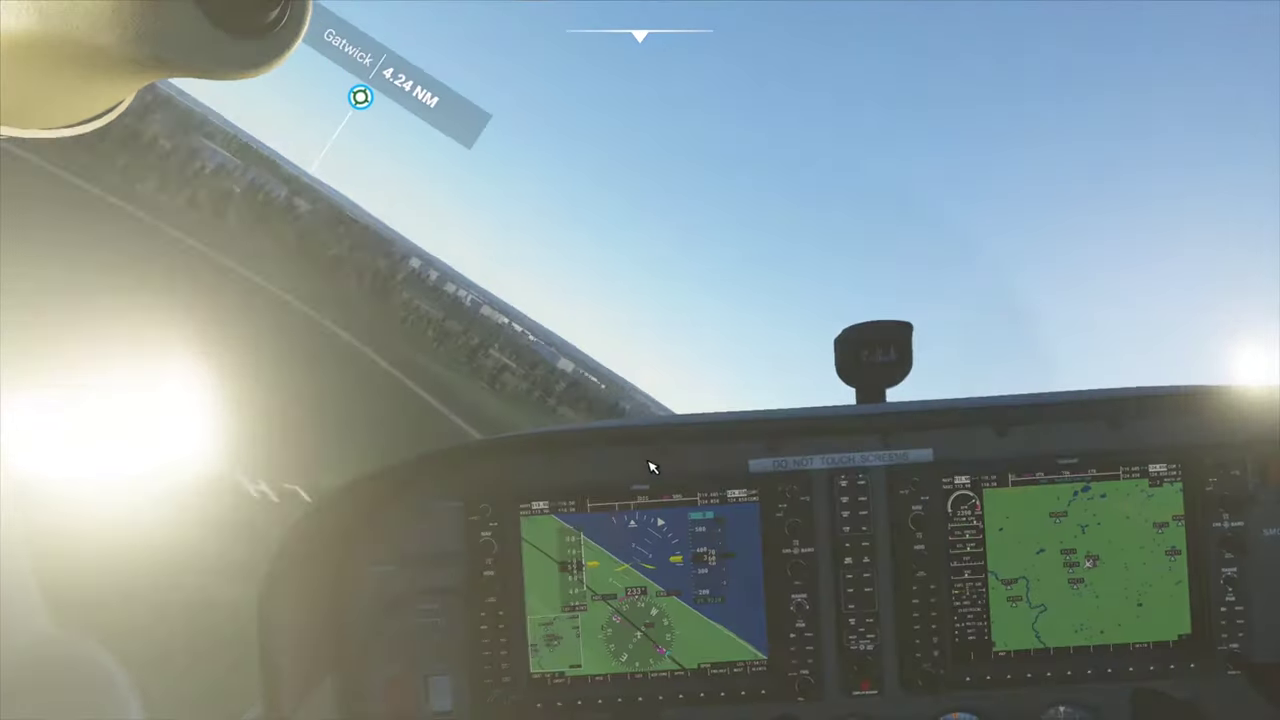
key("Right")
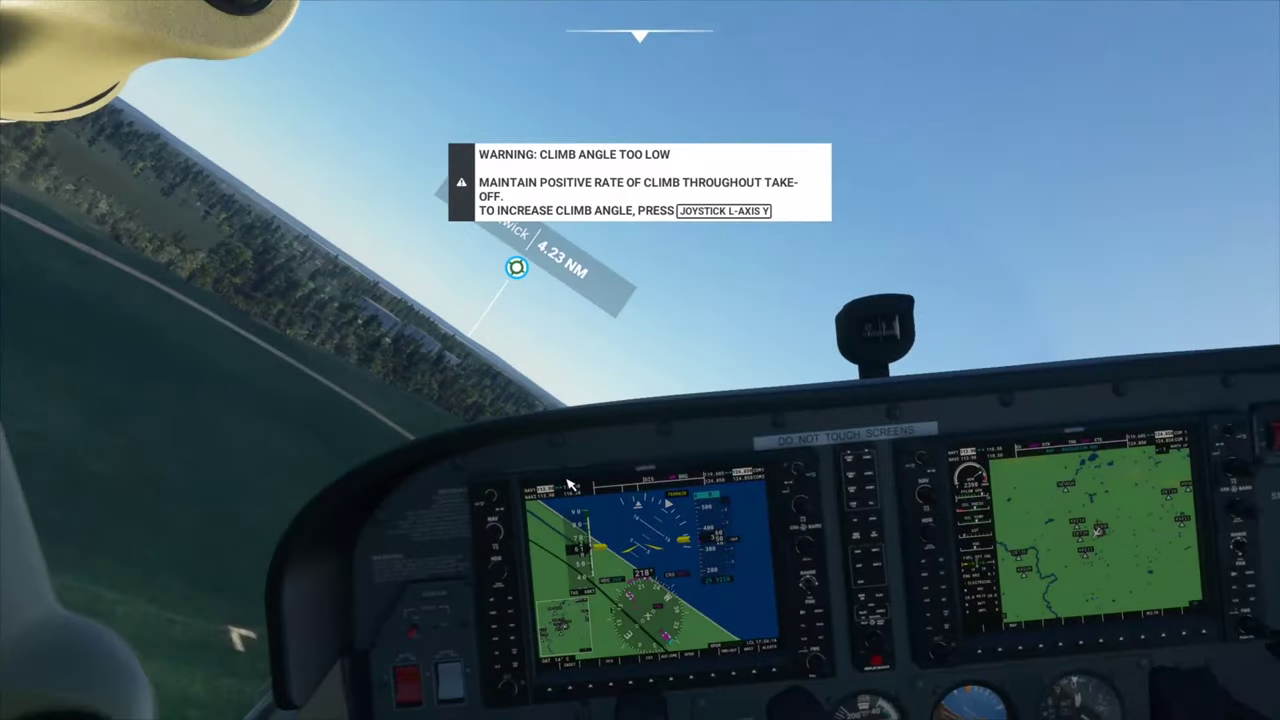
key("Left")
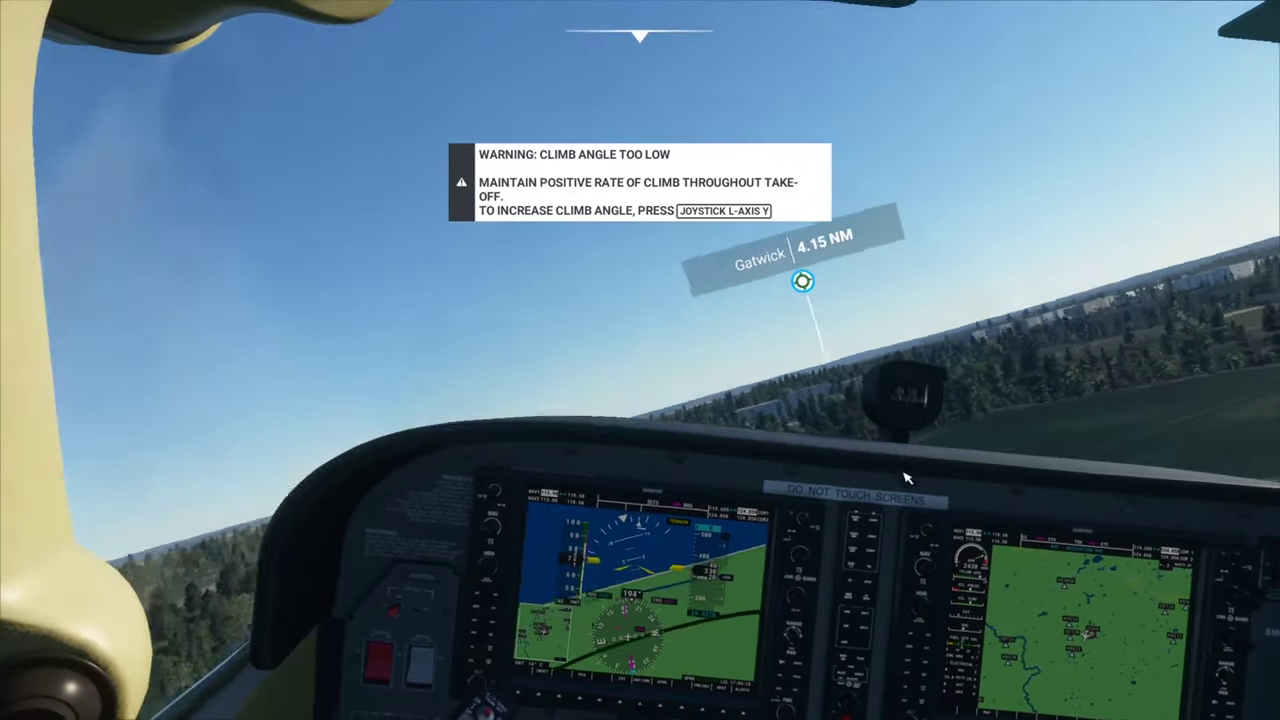
key("Down")
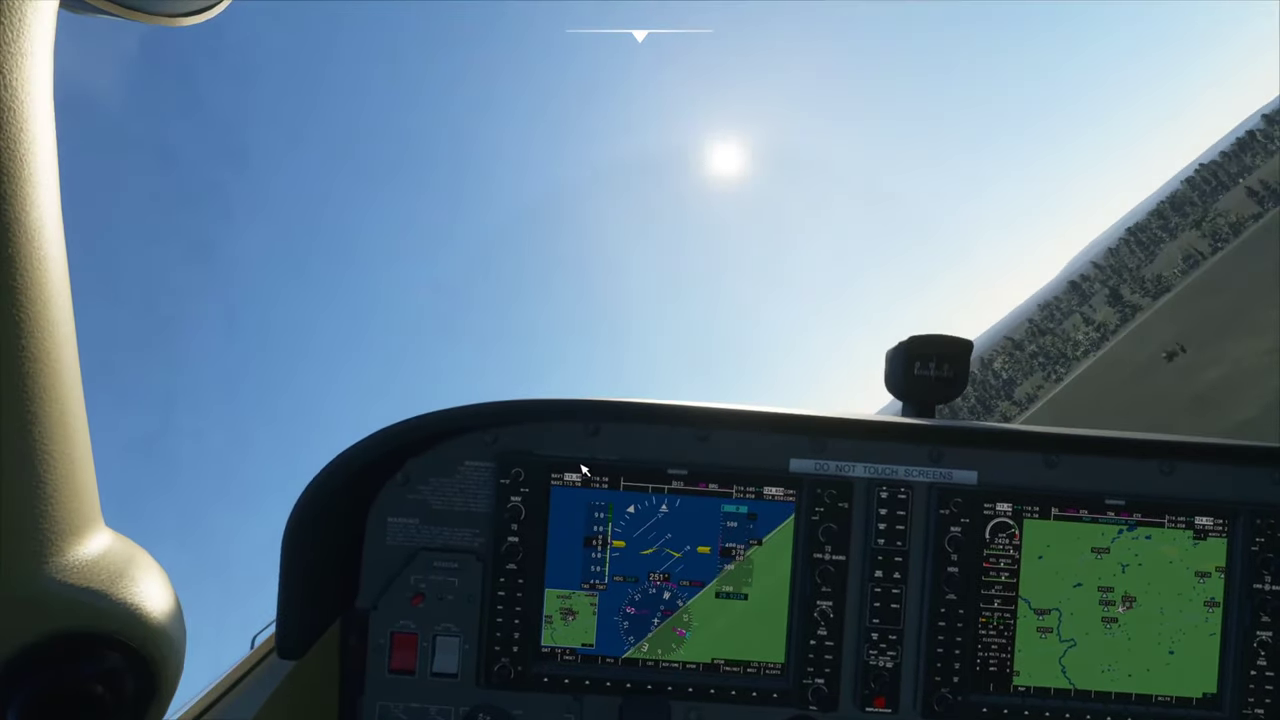
key("Right")
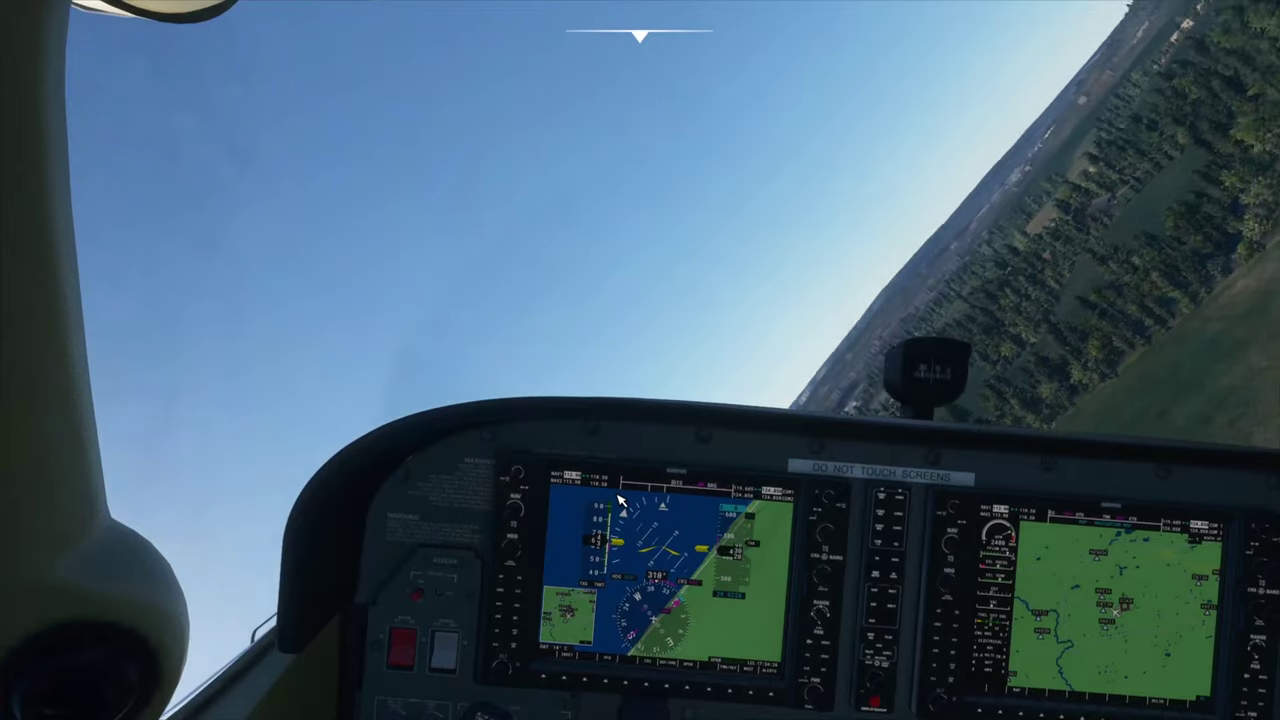
key("Left")
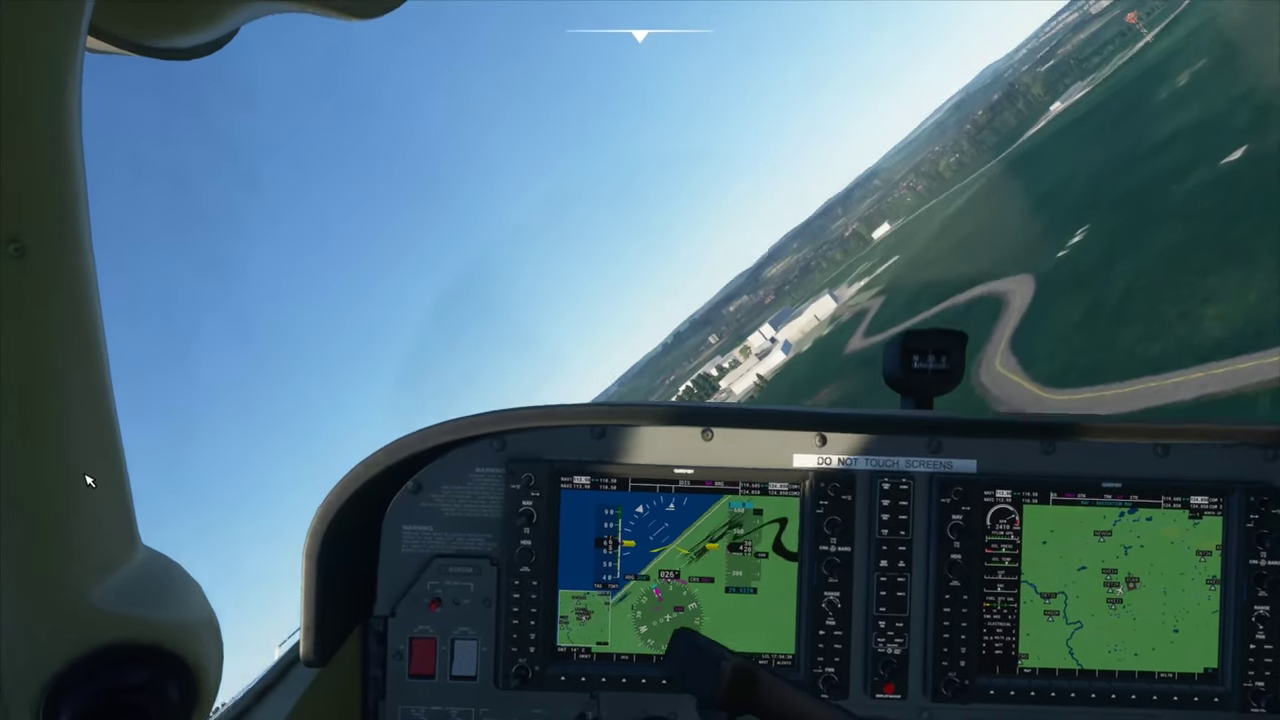
key("Up")
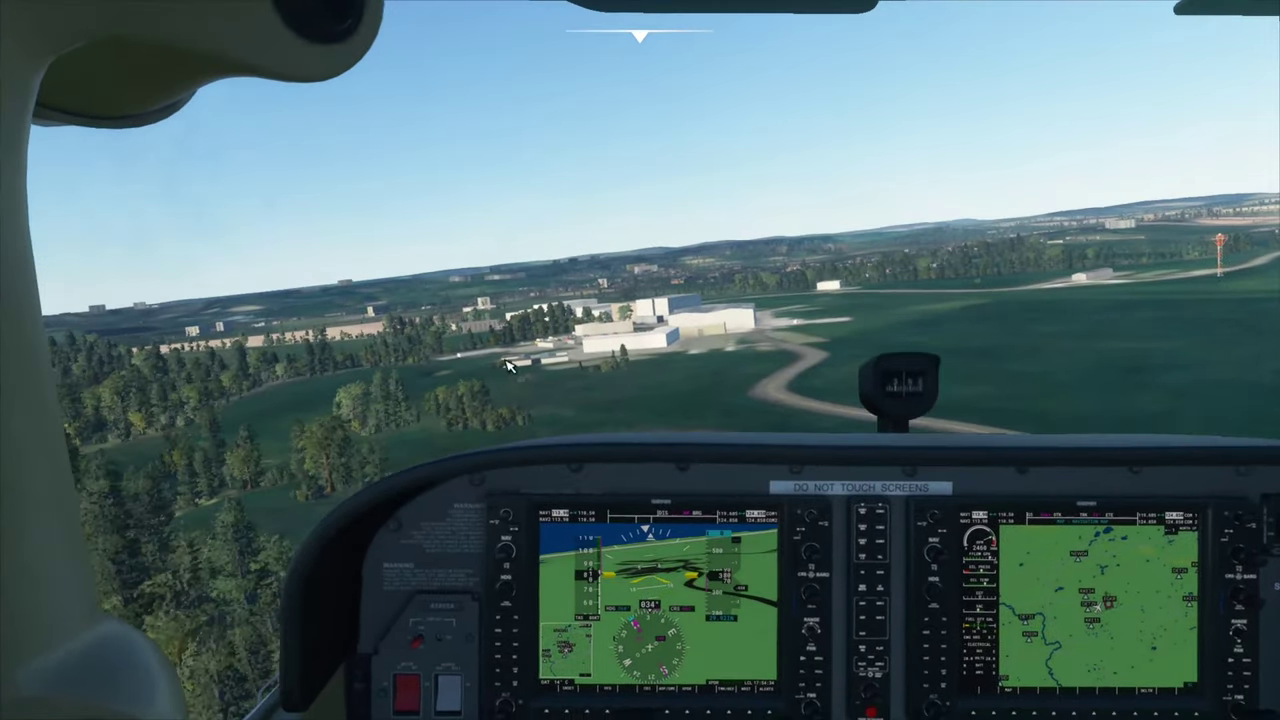
key("Down")
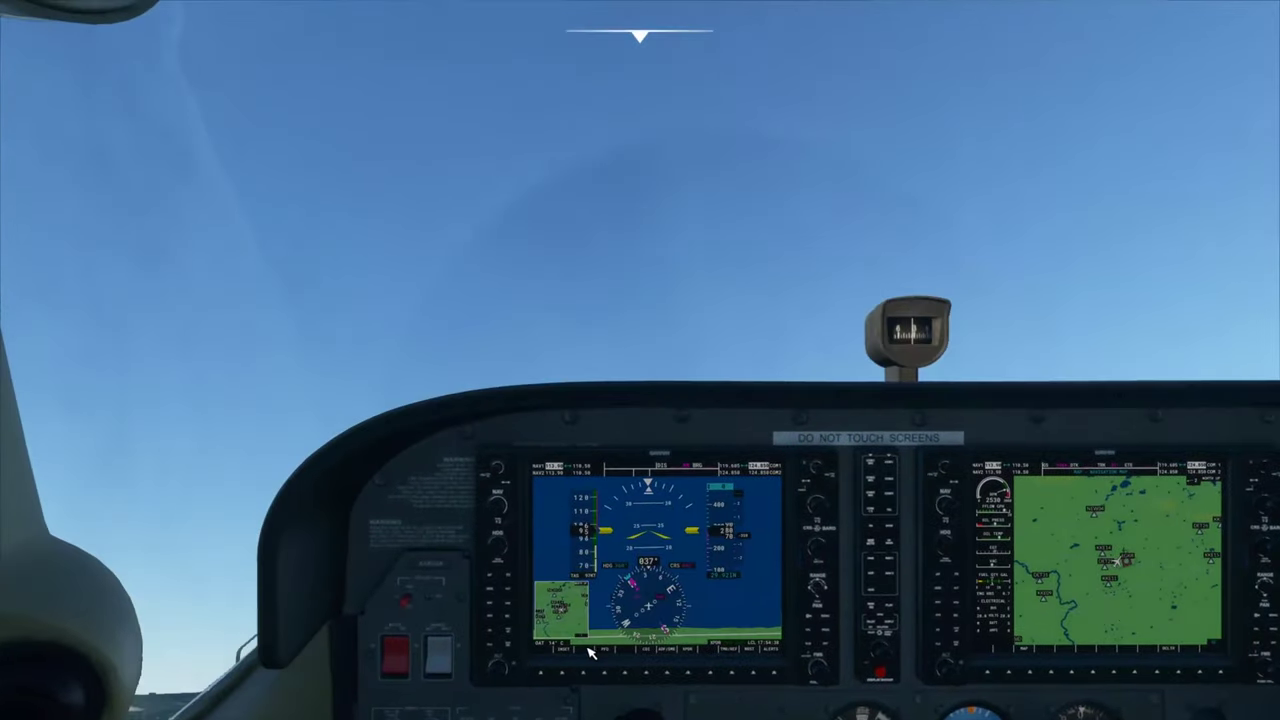
key("Up")
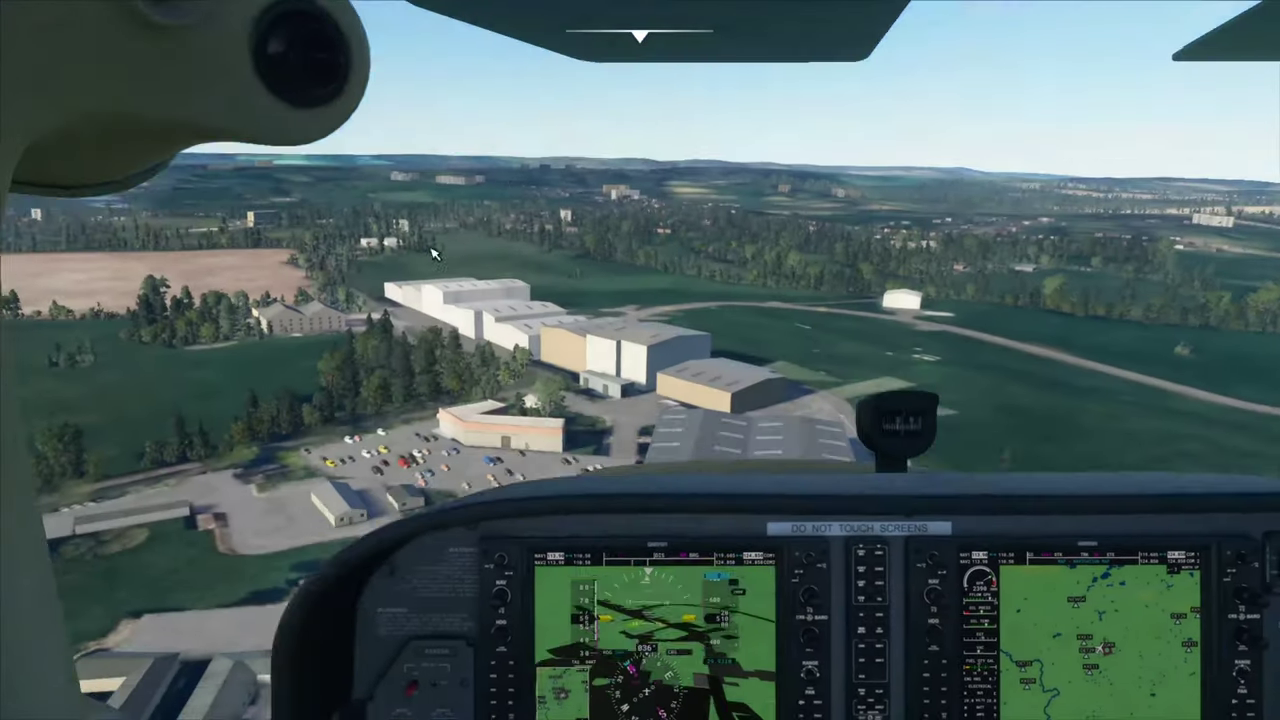
key("Left")
key("Right")
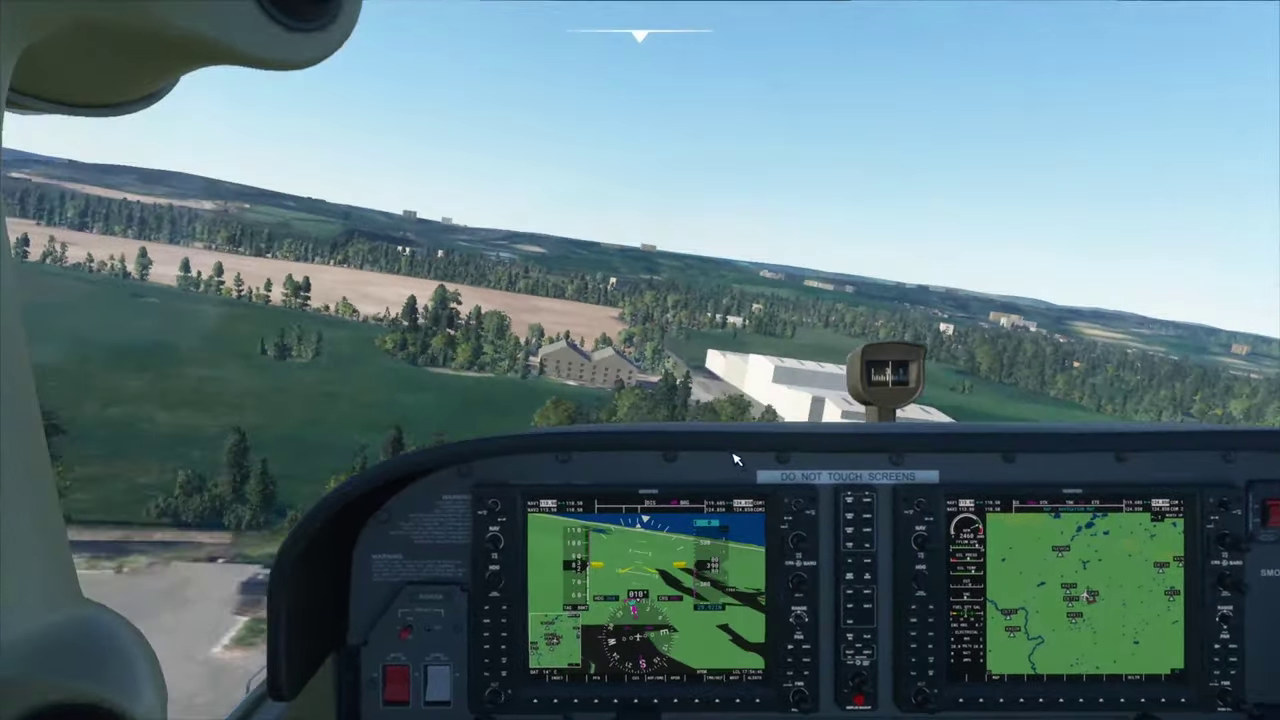
key("Down")
key("Right")
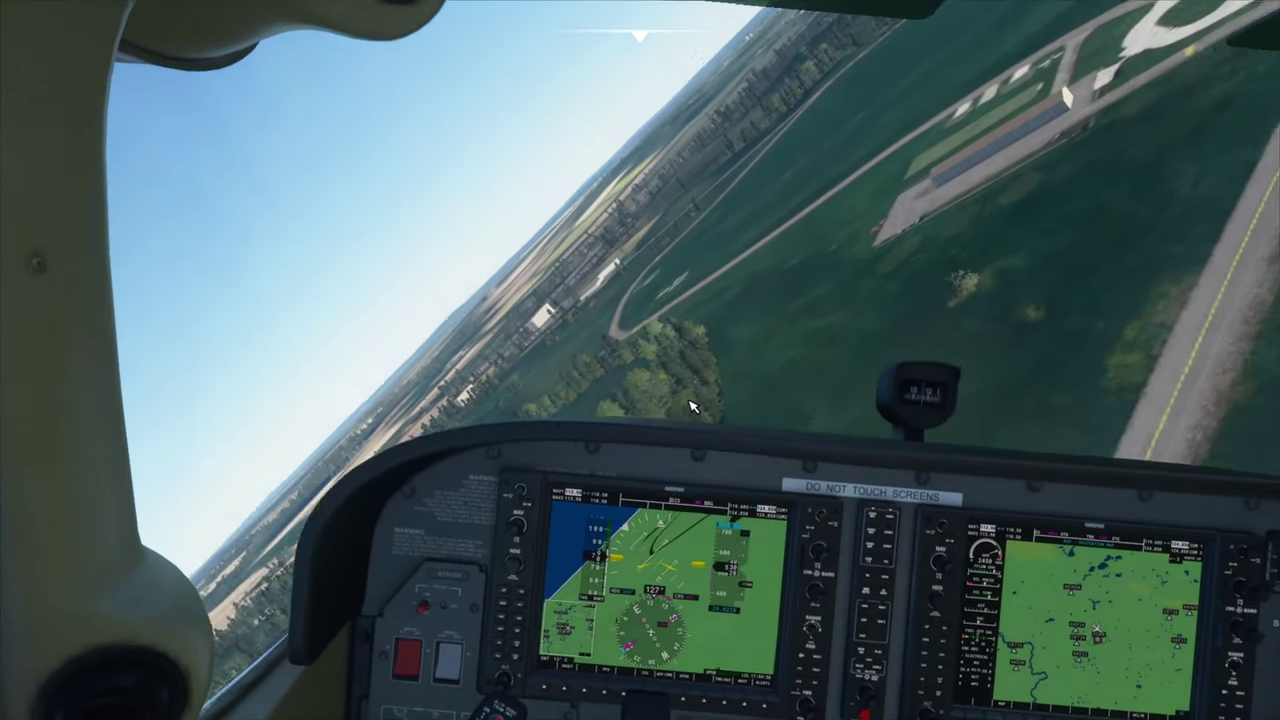
key("Left")
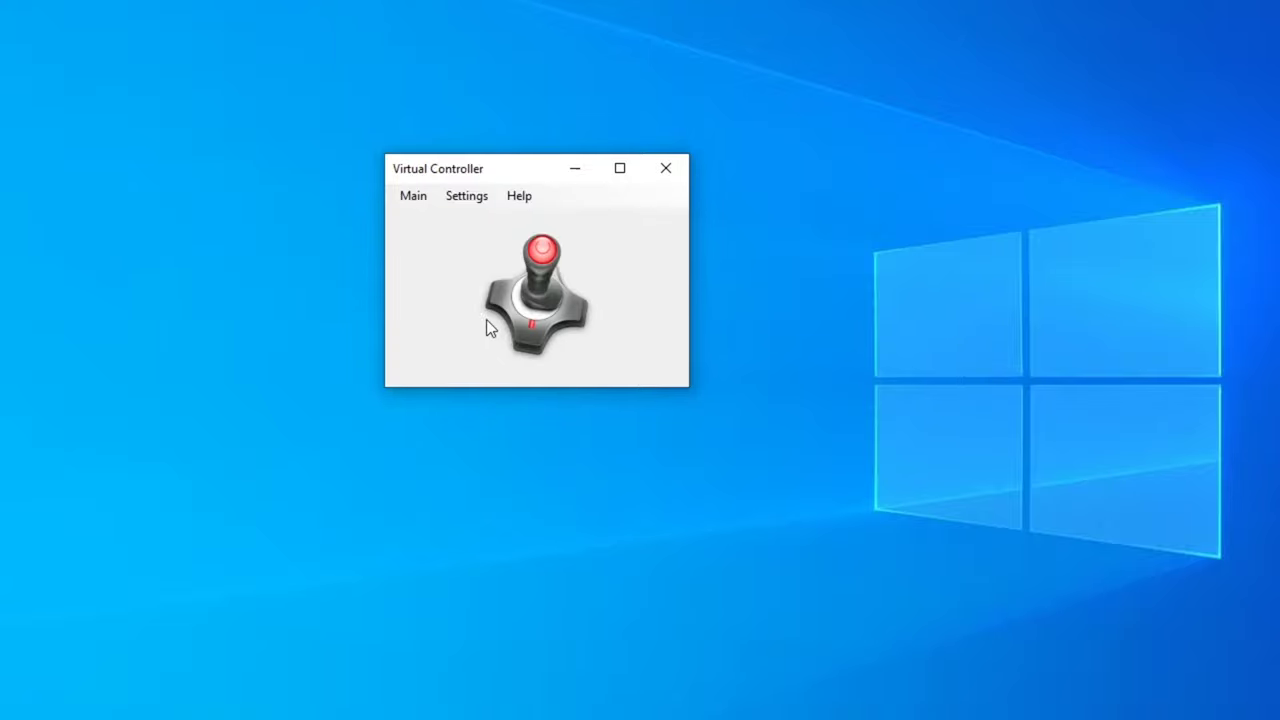
left_click(424, 199)
left_click(432, 221)
left_click(426, 199)
left_click(437, 253)
- Check in the physical IO device settings whether the mouse is enabled as an input device
left_click(464, 200)
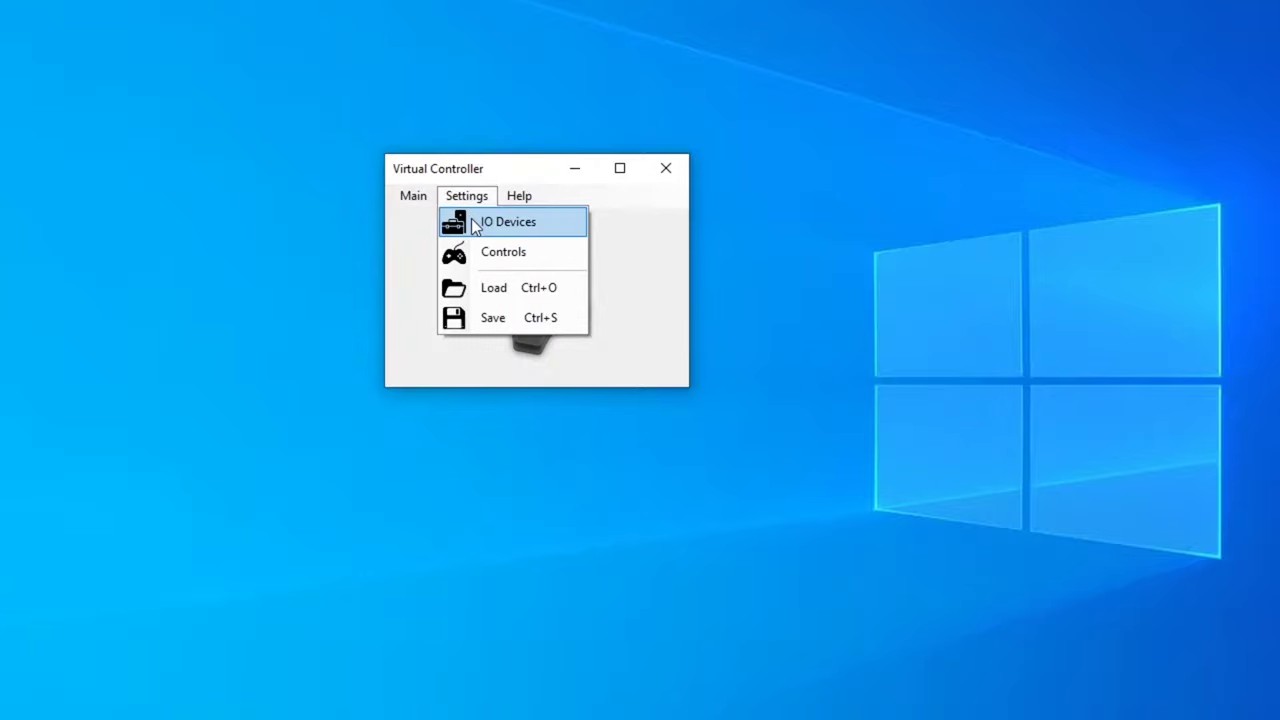
left_click(477, 230)
left_click(272, 105)
left_click(323, 188)
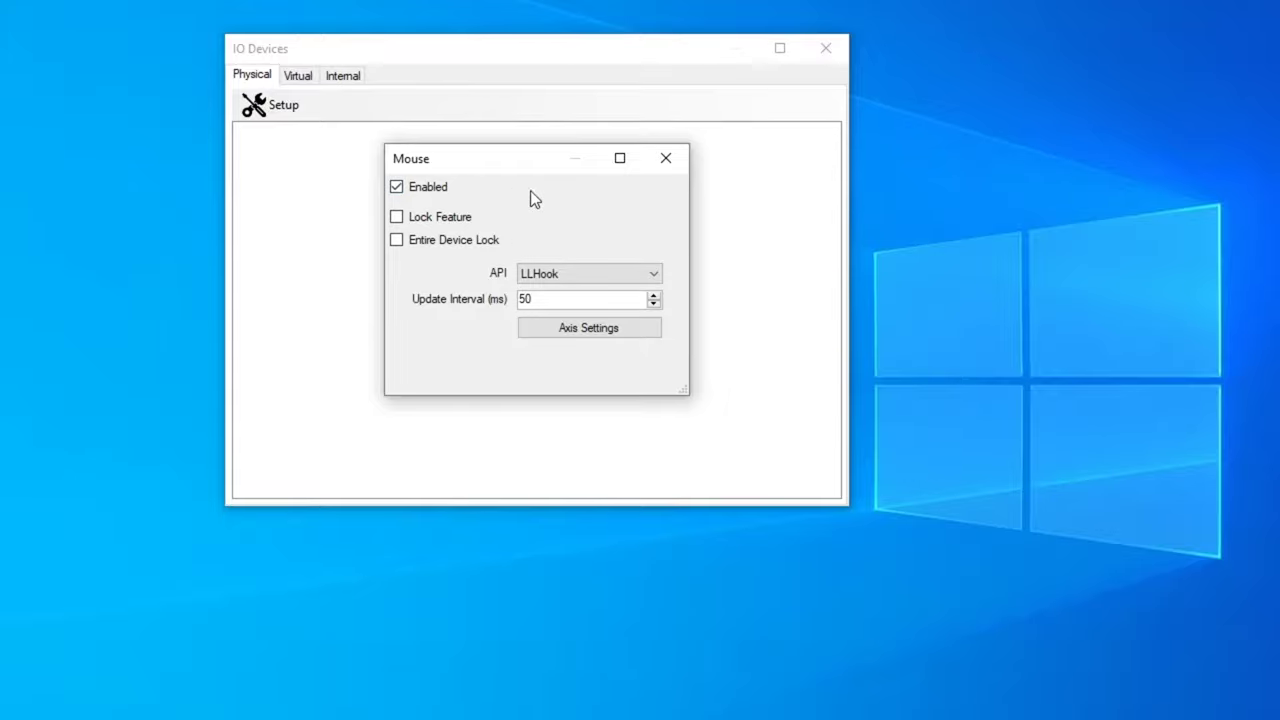
left_click(668, 163)
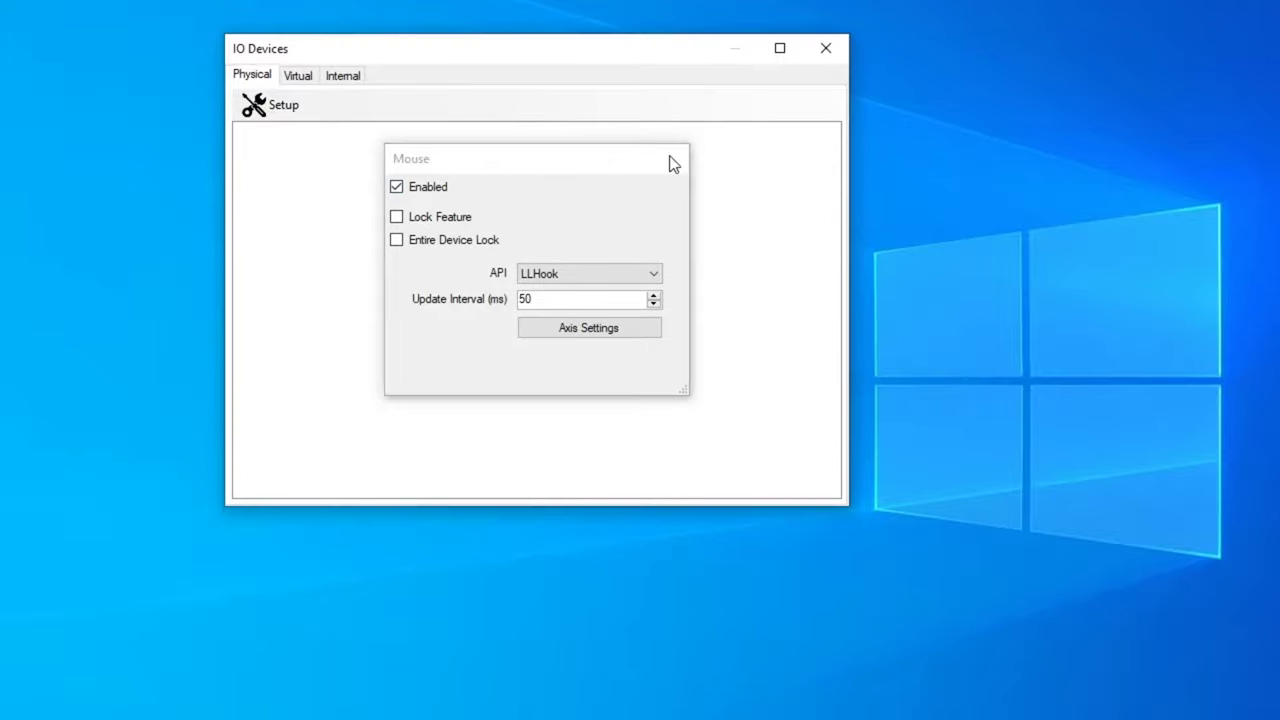
- Check the enabled state and driver status of the generic vJoy joystick among the virtual IO devices
left_click(279, 102)
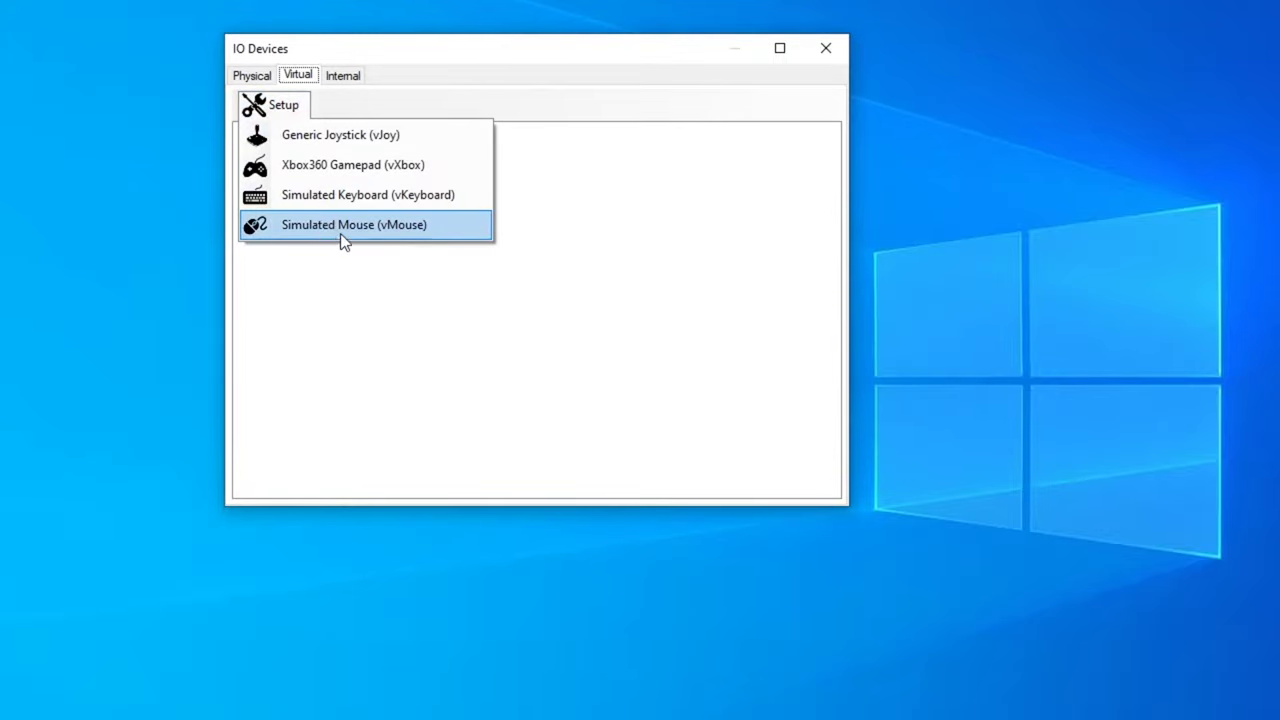
left_click(371, 139)
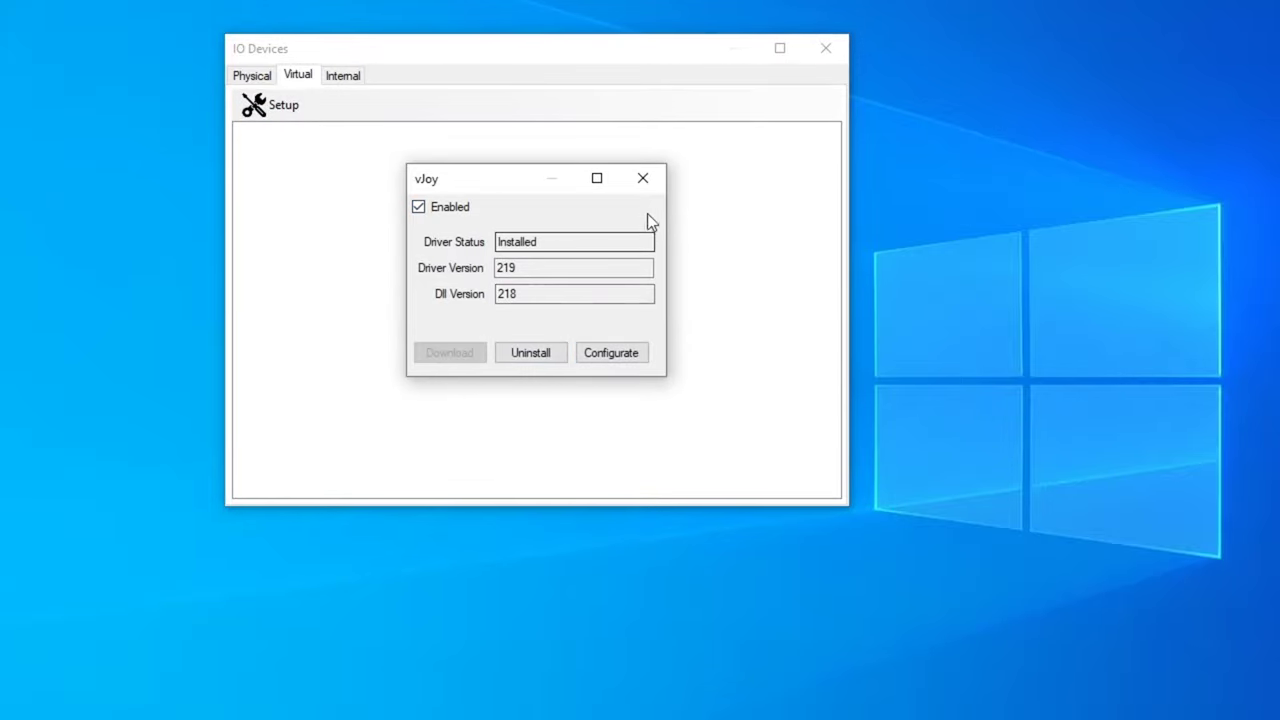
left_click(643, 178)
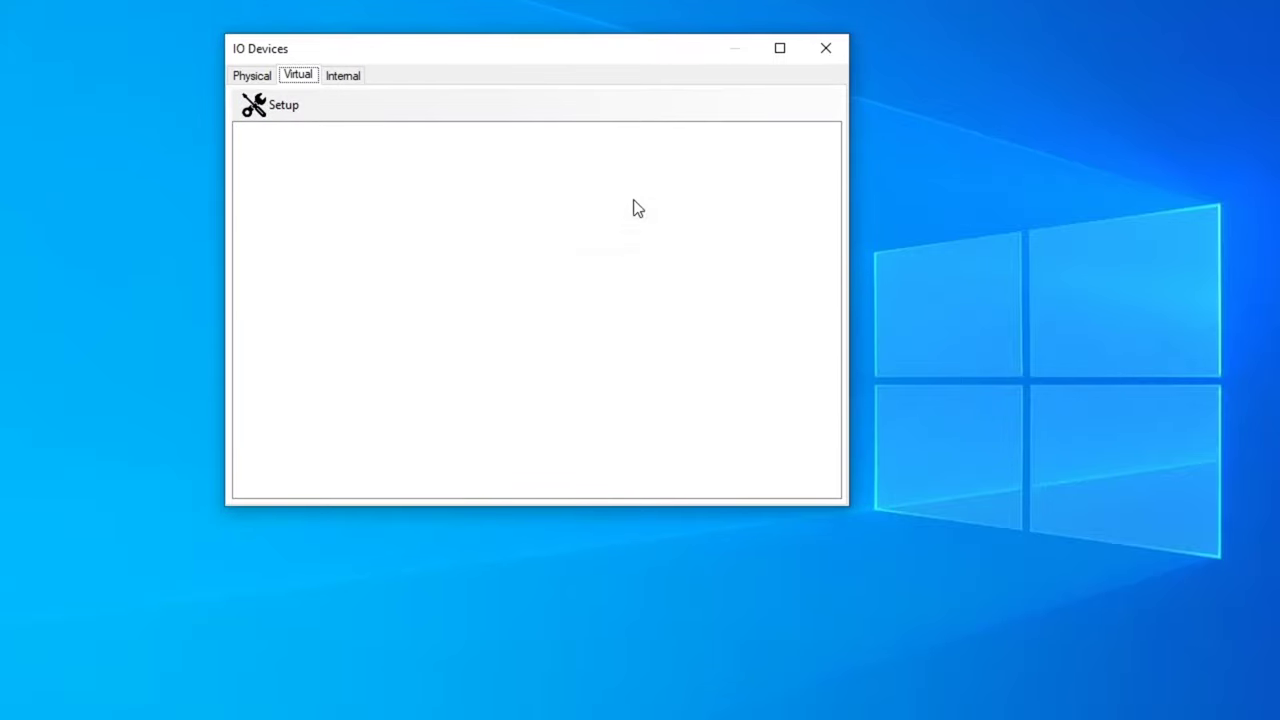
- Open the vJoy device configuration and place it beside the vJoy settings to examine the axes and buttons of device 1
left_click(250, 112)
left_click(318, 167)
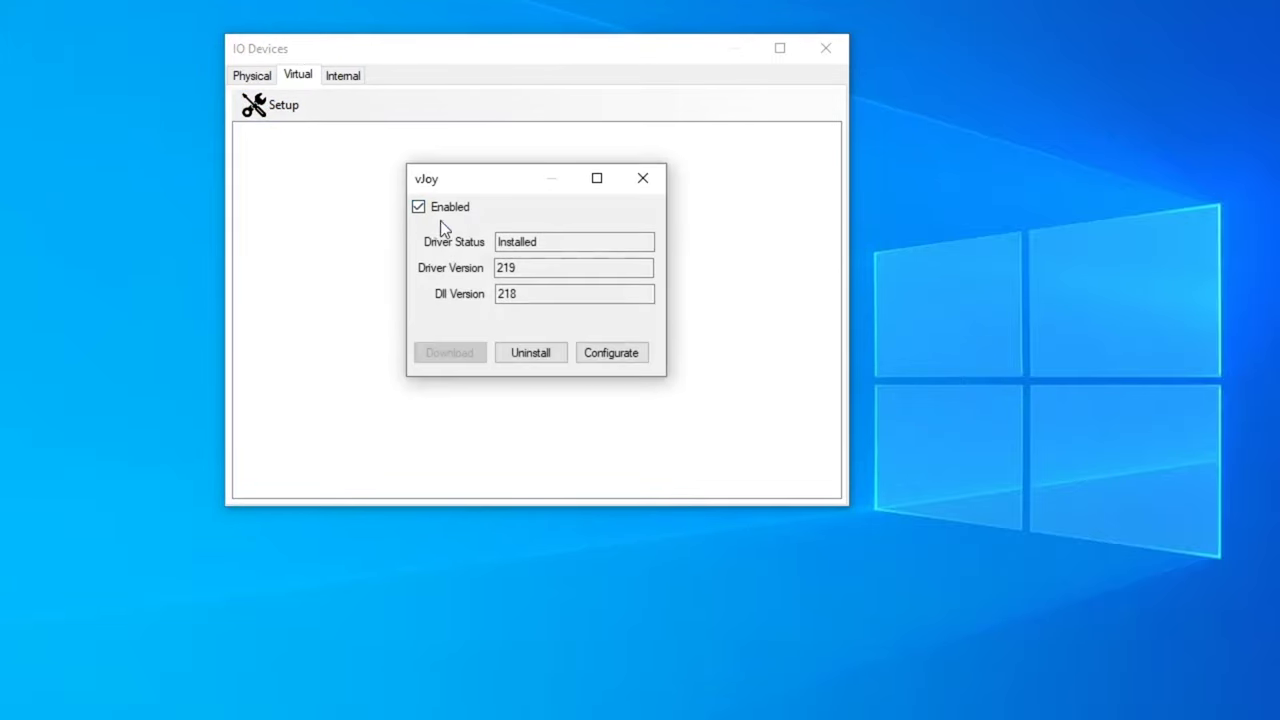
left_click(609, 352)
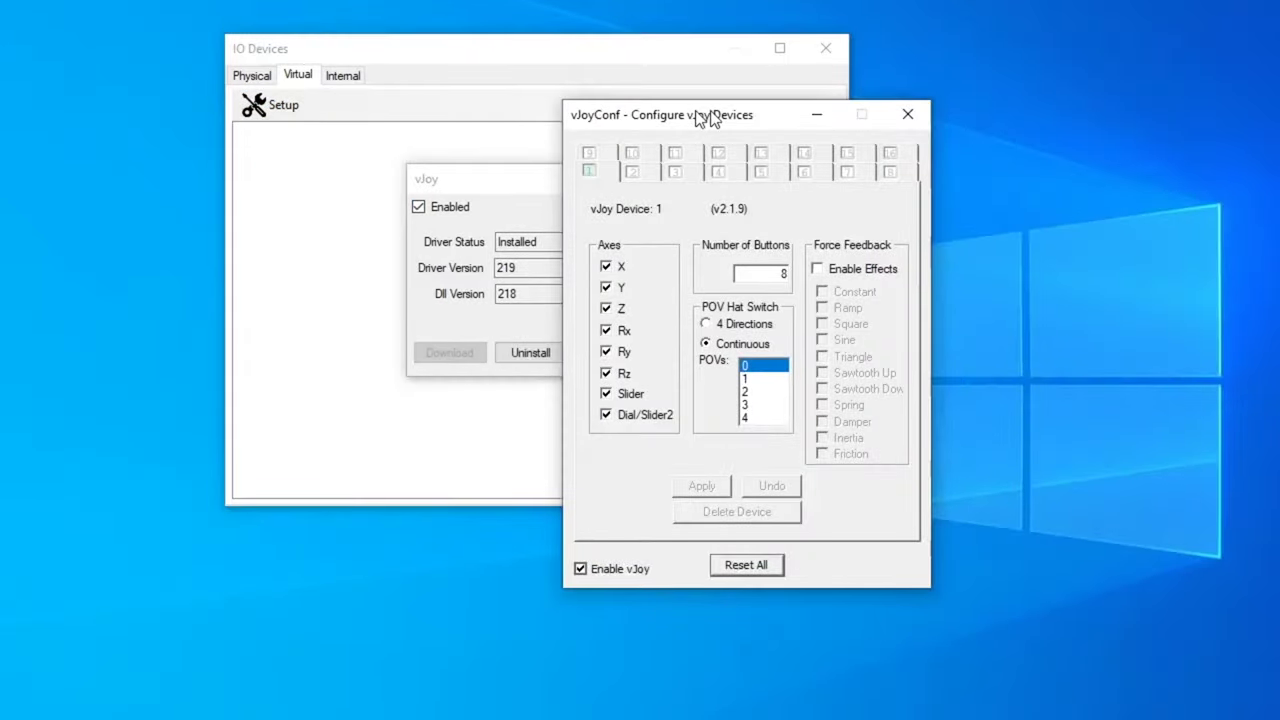
left_click_drag(696, 113, 861, 108)
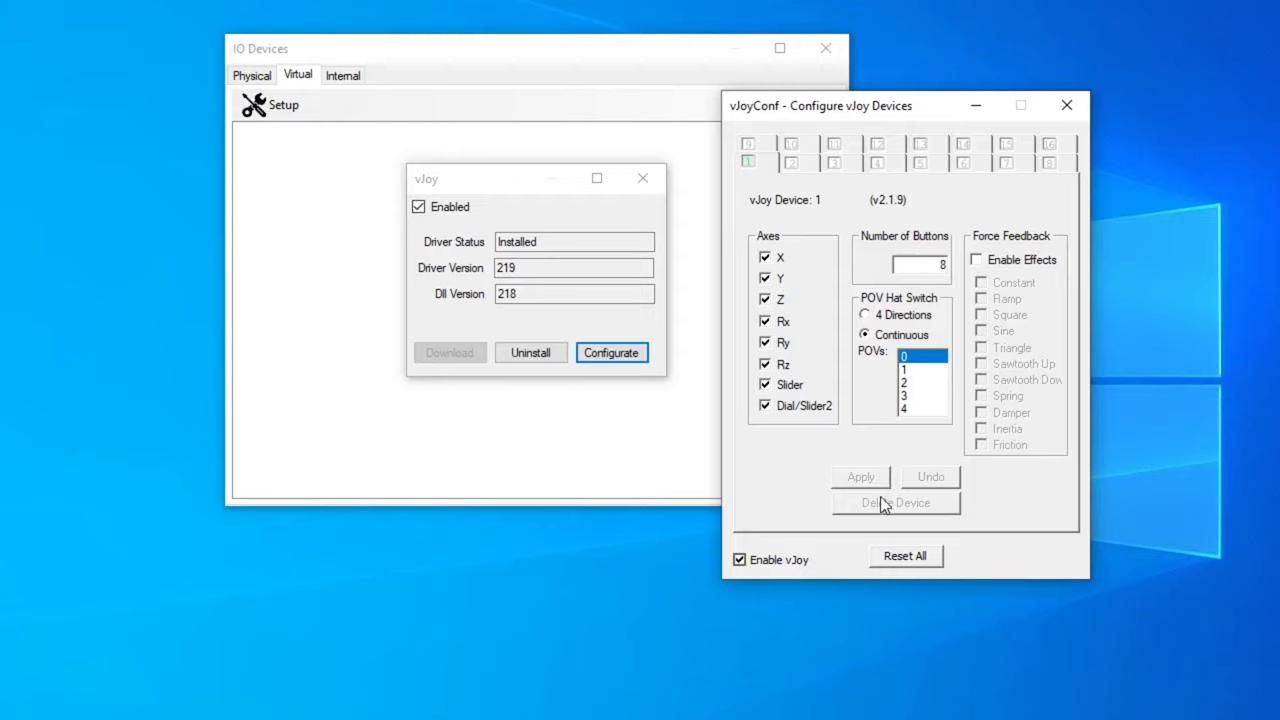
- Toggle the Dial/Slider2 axis off and back on, and try to close the vJoy configuration without applying changes
left_click(793, 410)
left_click(790, 410)
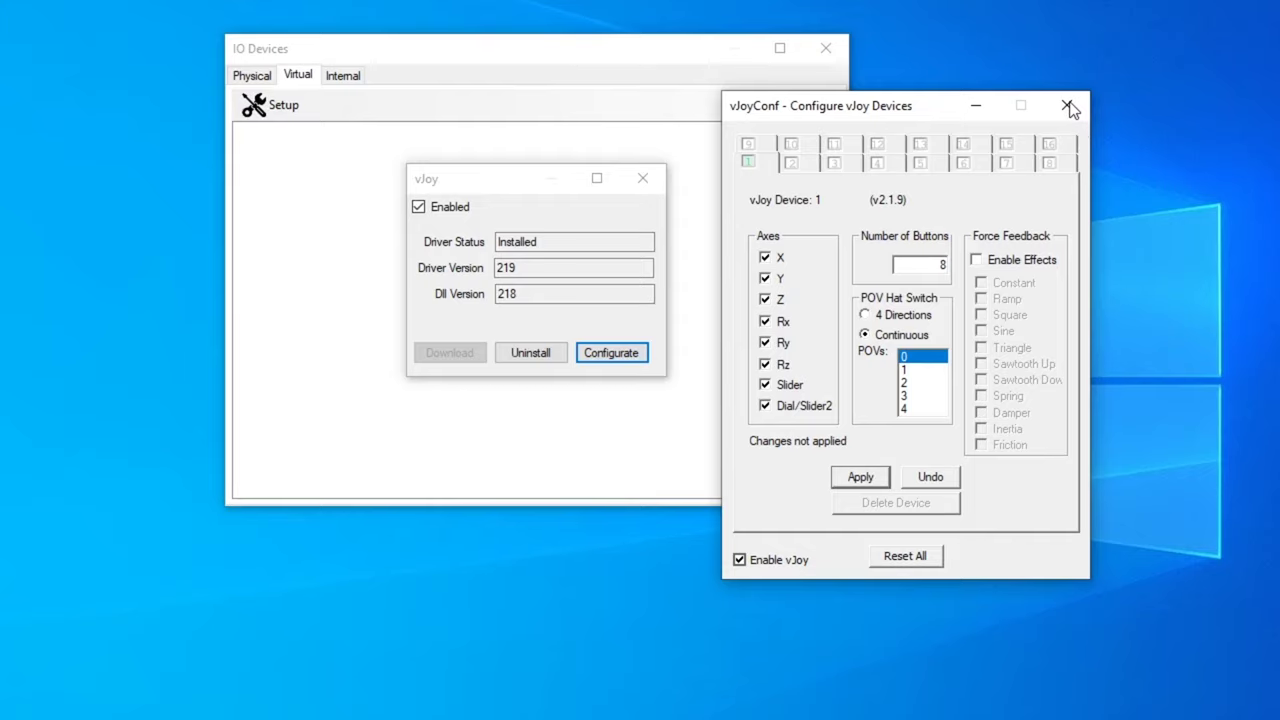
left_click(807, 106)
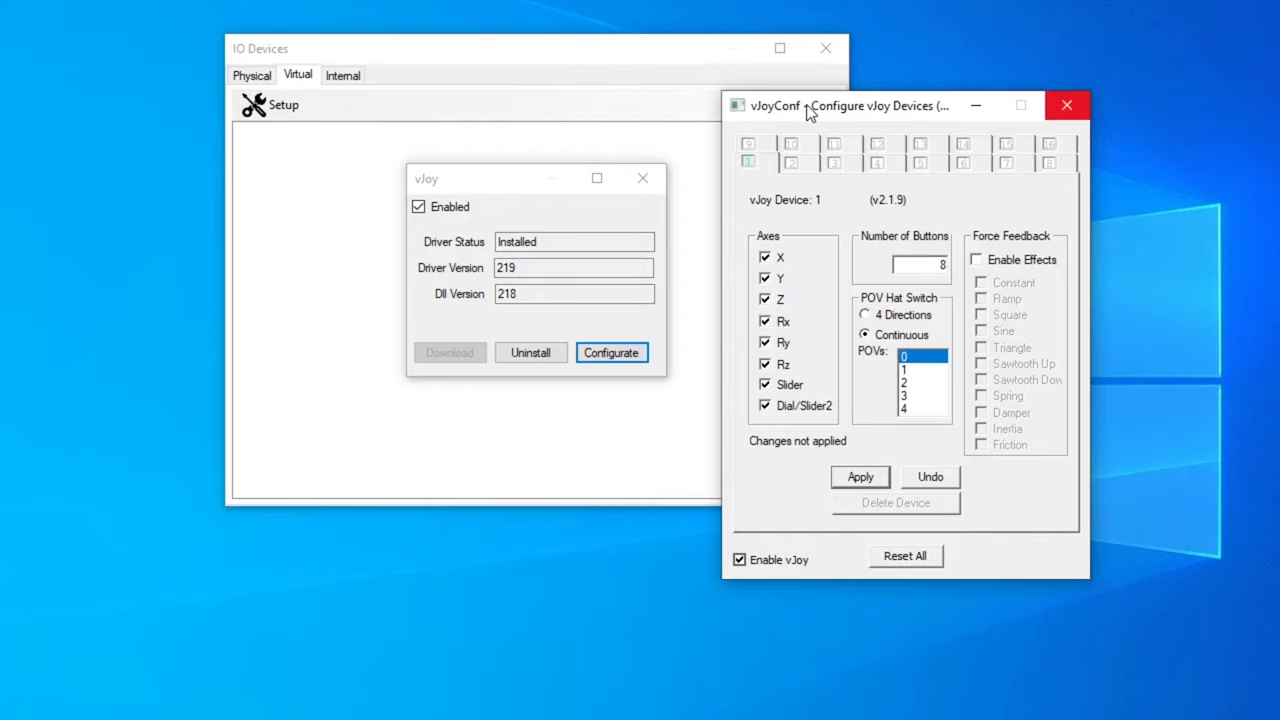
left_click_drag(825, 110, 715, 150)
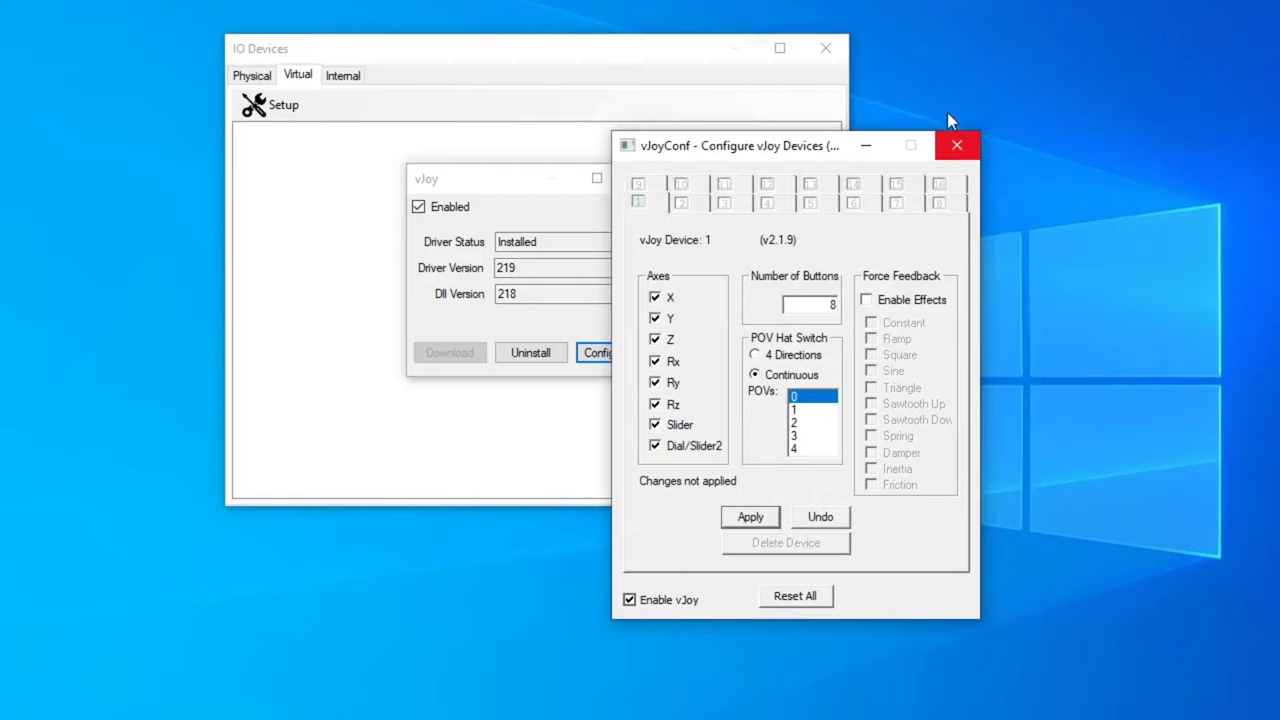
left_click(973, 141)
left_click(752, 455)
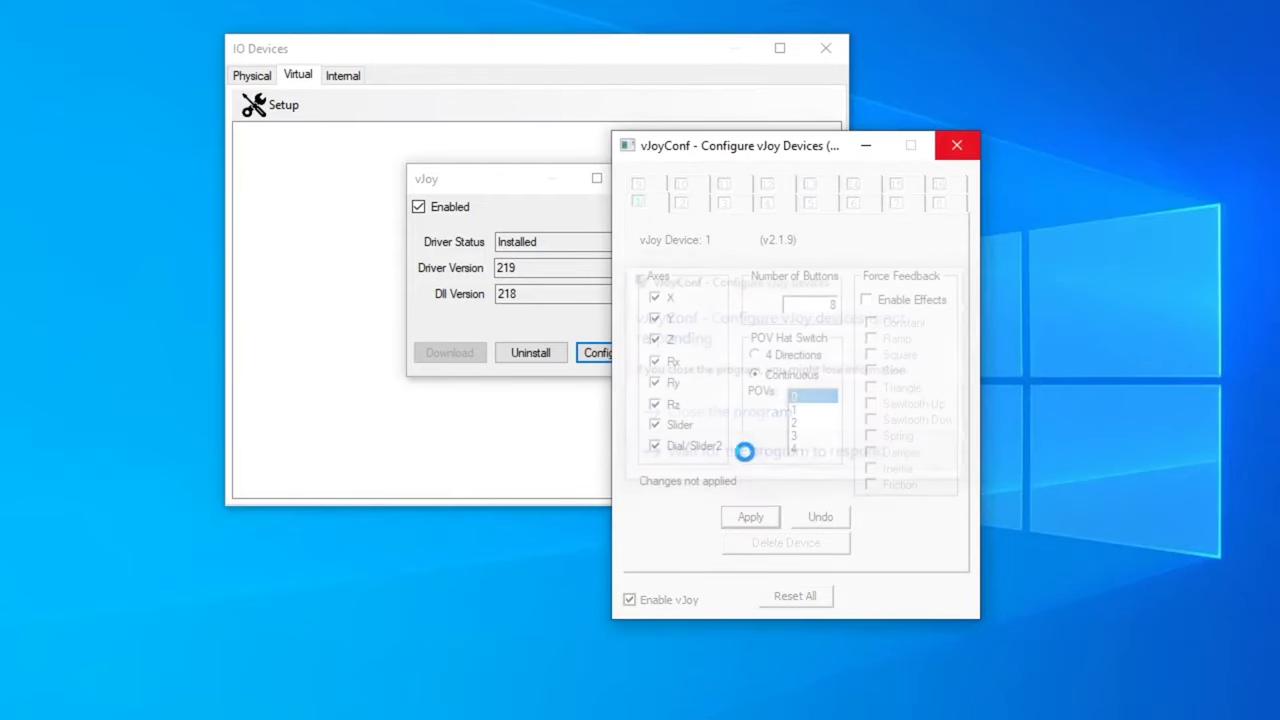
left_click_drag(757, 163, 885, 136)
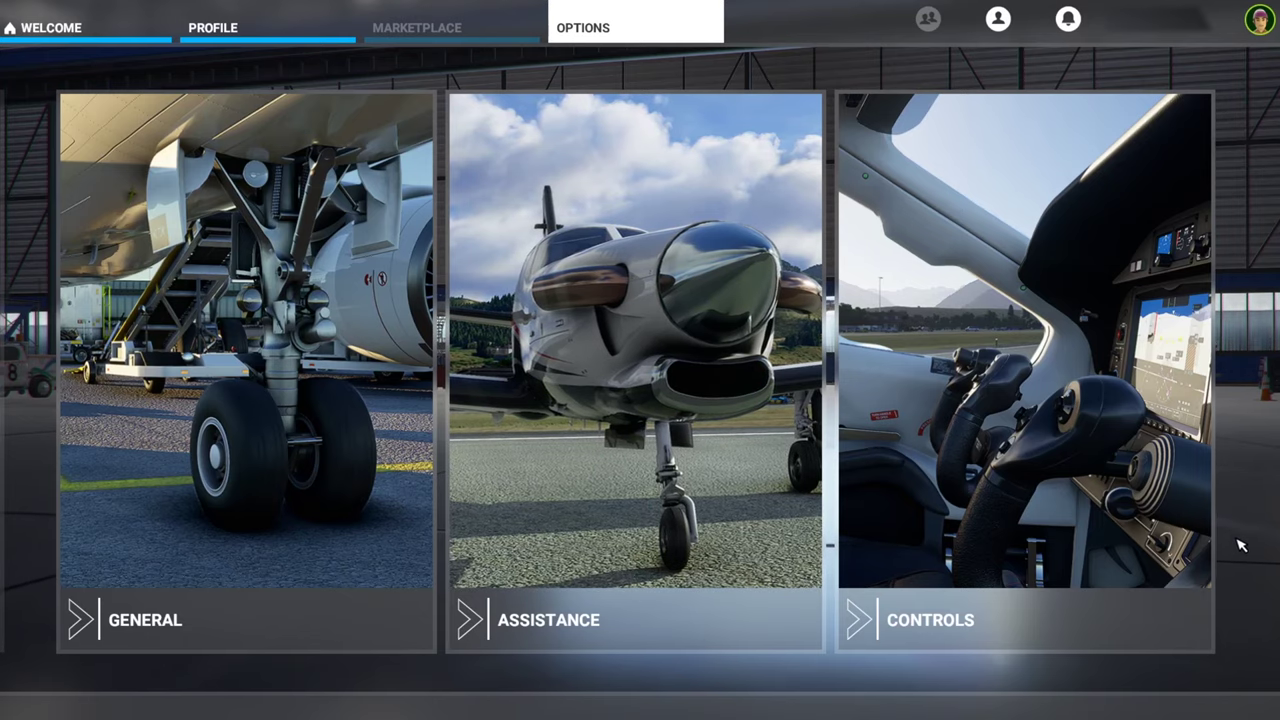
- Switch to Microsoft Flight Simulator and show the control assignments of the vJoy device
left_click(1196, 492)
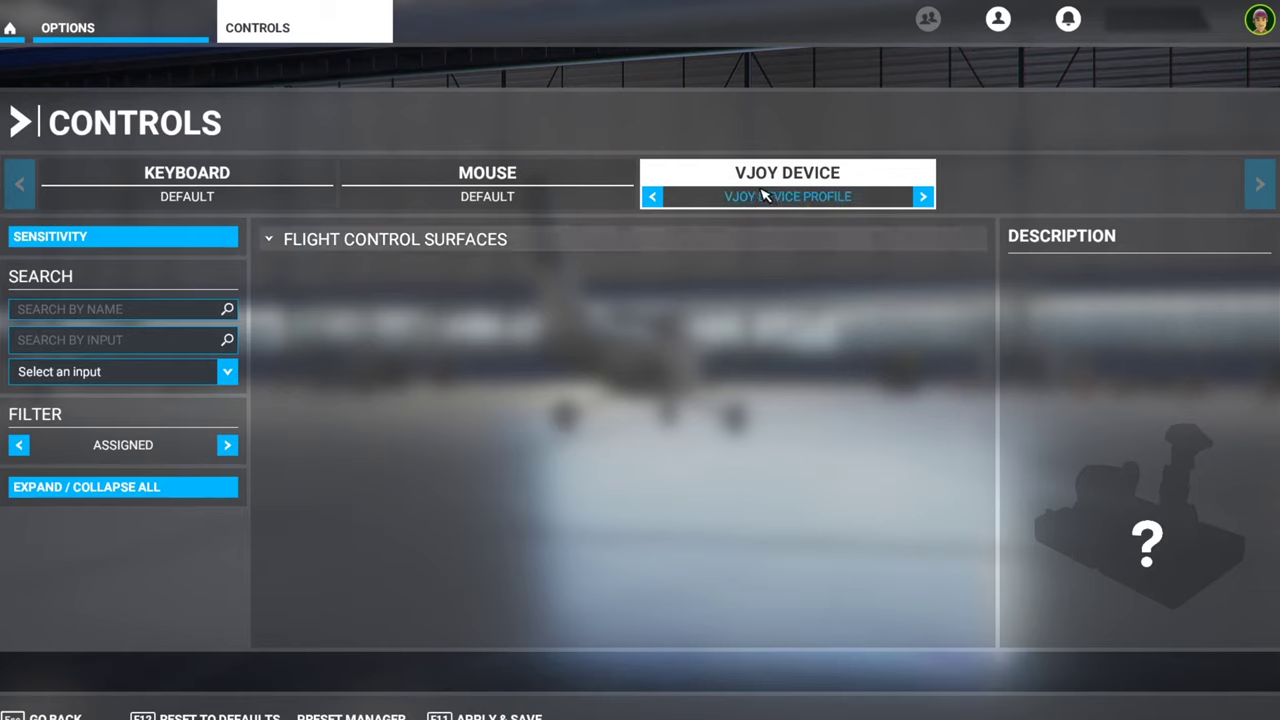
left_click(763, 180)
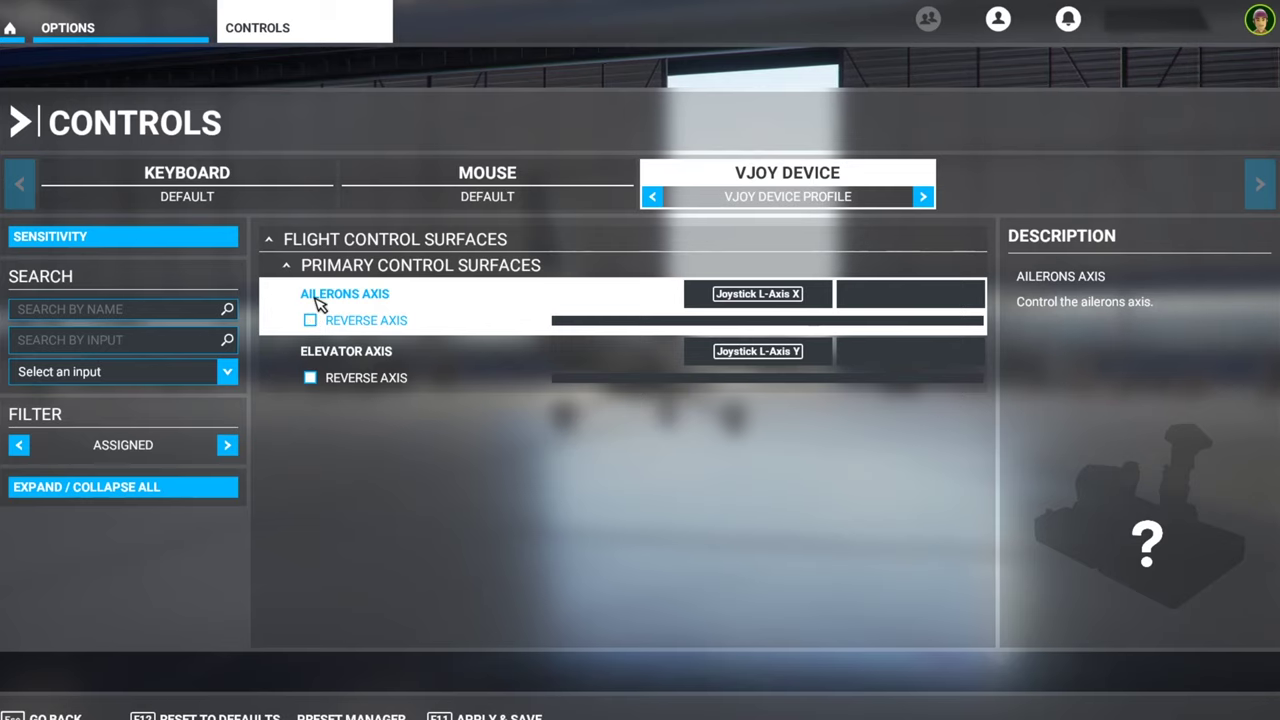
- Assign Joystick L-Axis X to the vJoy device's ailerons axis and validate the assignment
left_click(700, 294)
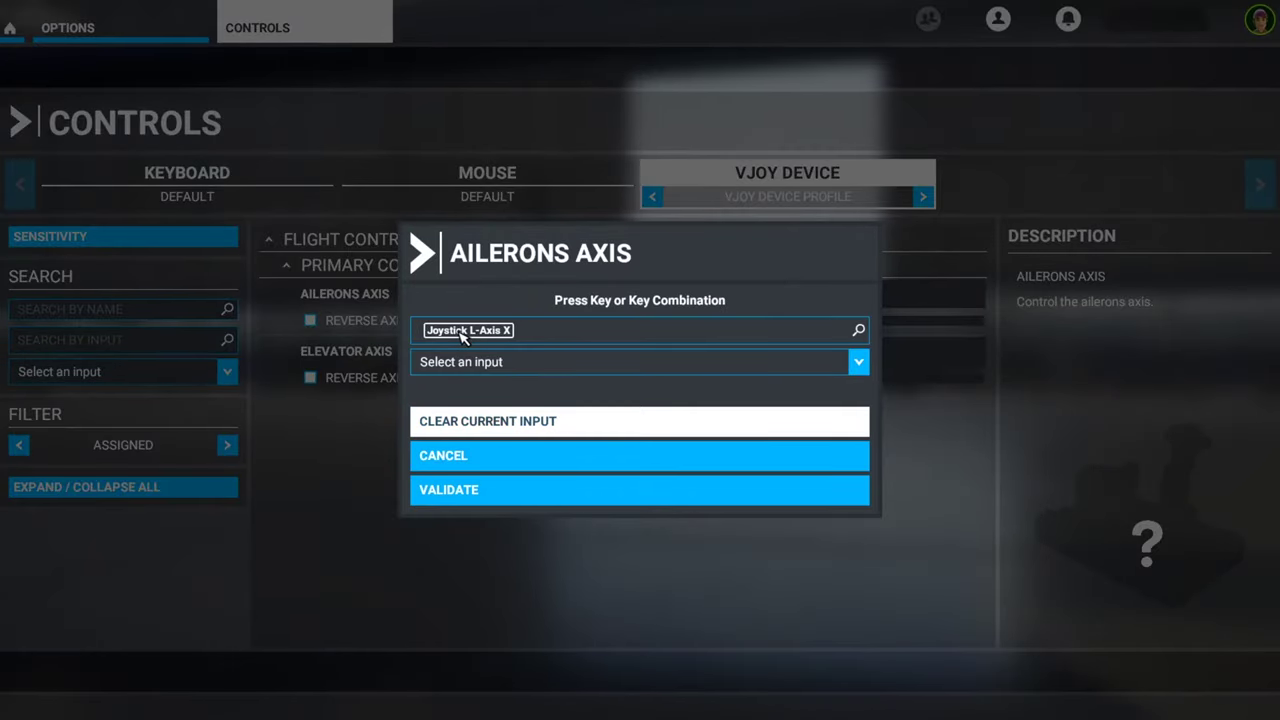
left_click(580, 362)
scroll(550, 436, "down", 2)
scroll(550, 436, "down", 5)
scroll(551, 437, "up", 3)
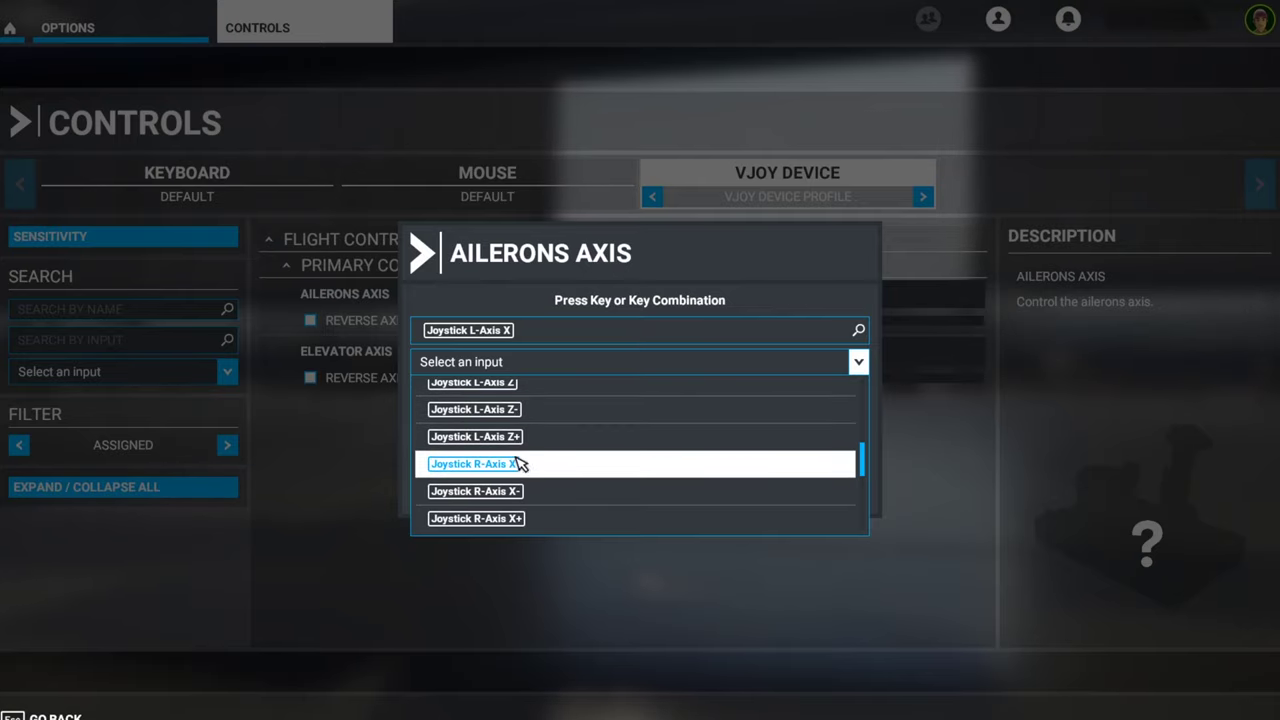
scroll(522, 455, "up", 3)
left_click(514, 417)
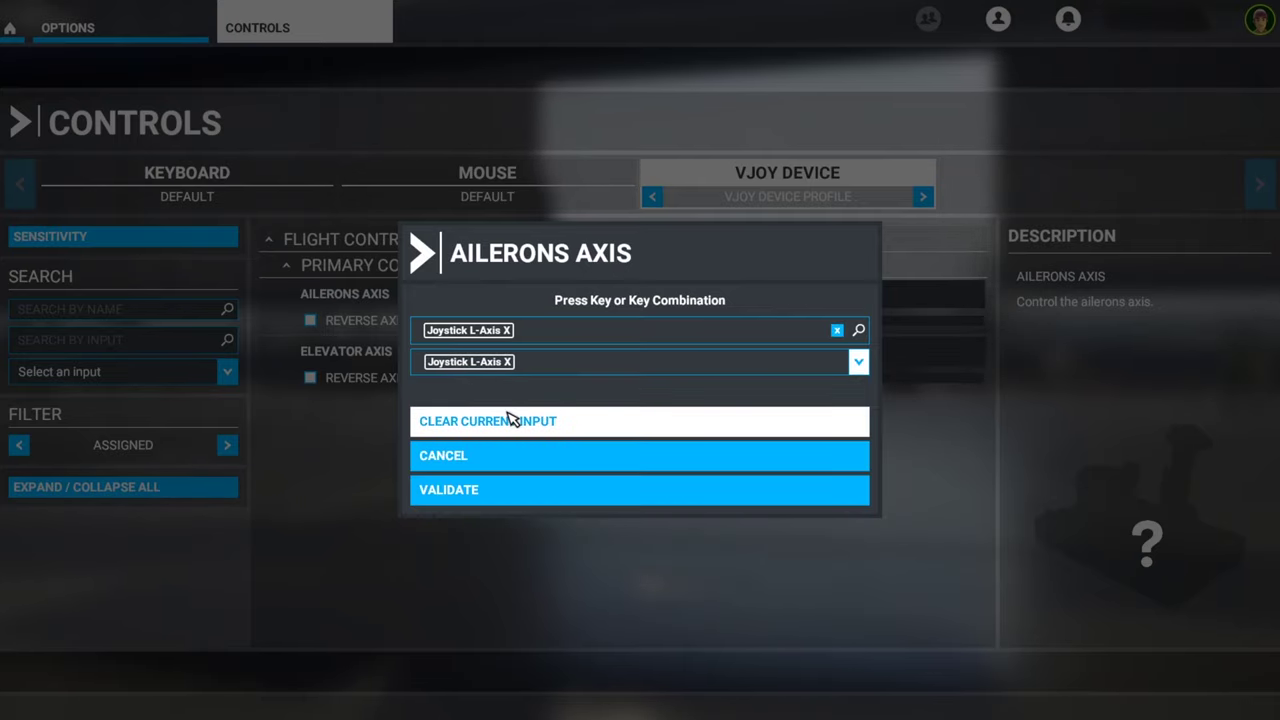
left_click(480, 492)
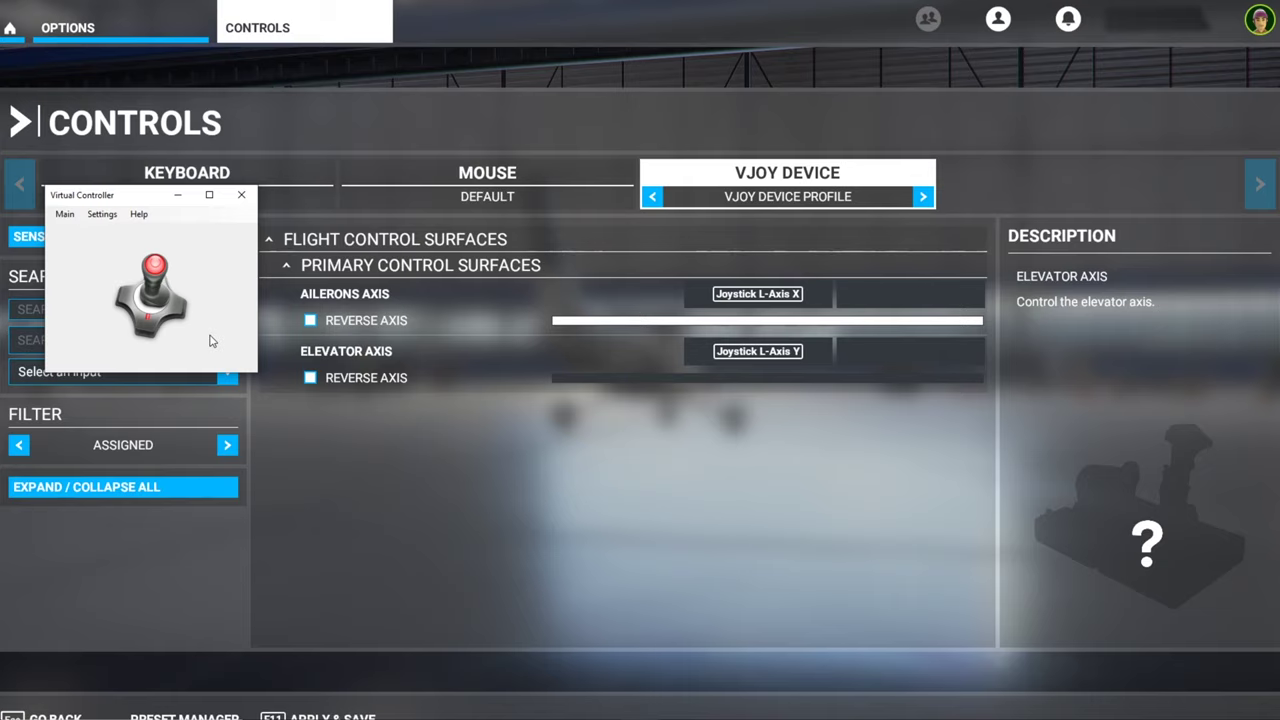
- Open Virtual Controller's control bindings and move the bindings window clear of the main window
left_click(104, 216)
left_click(111, 252)
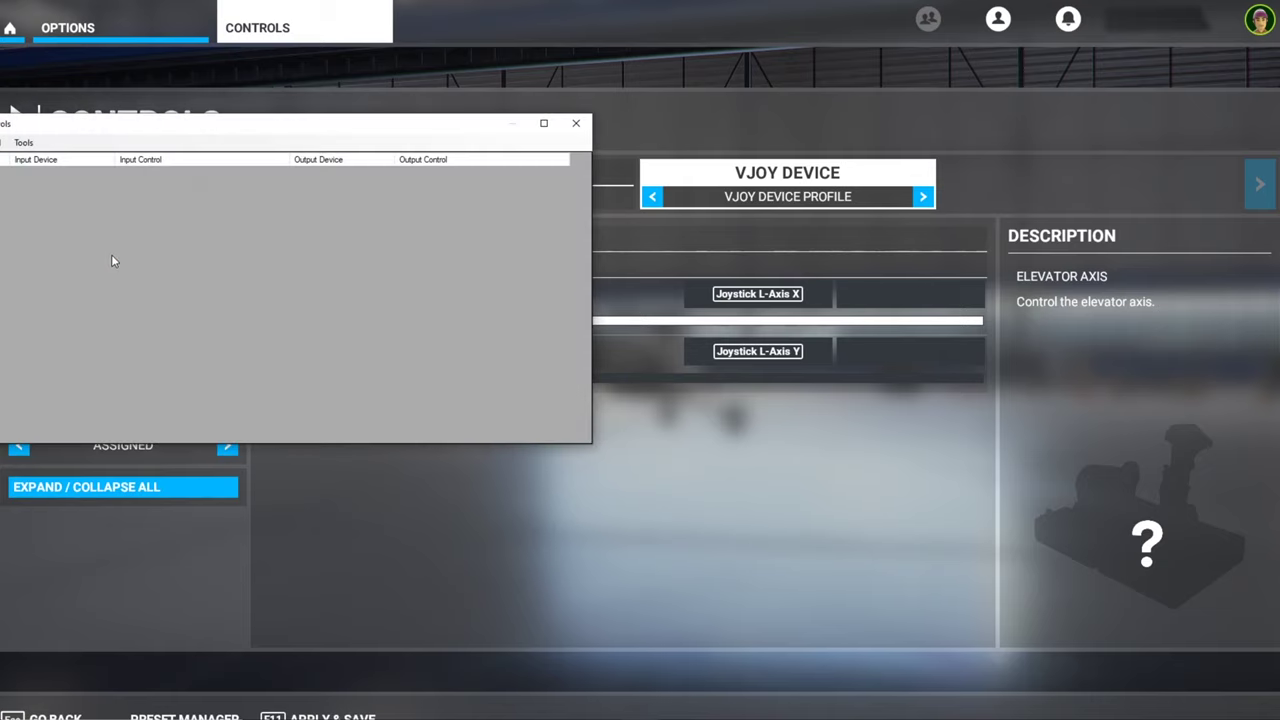
left_click_drag(132, 131, 805, 95)
left_click(660, 99)
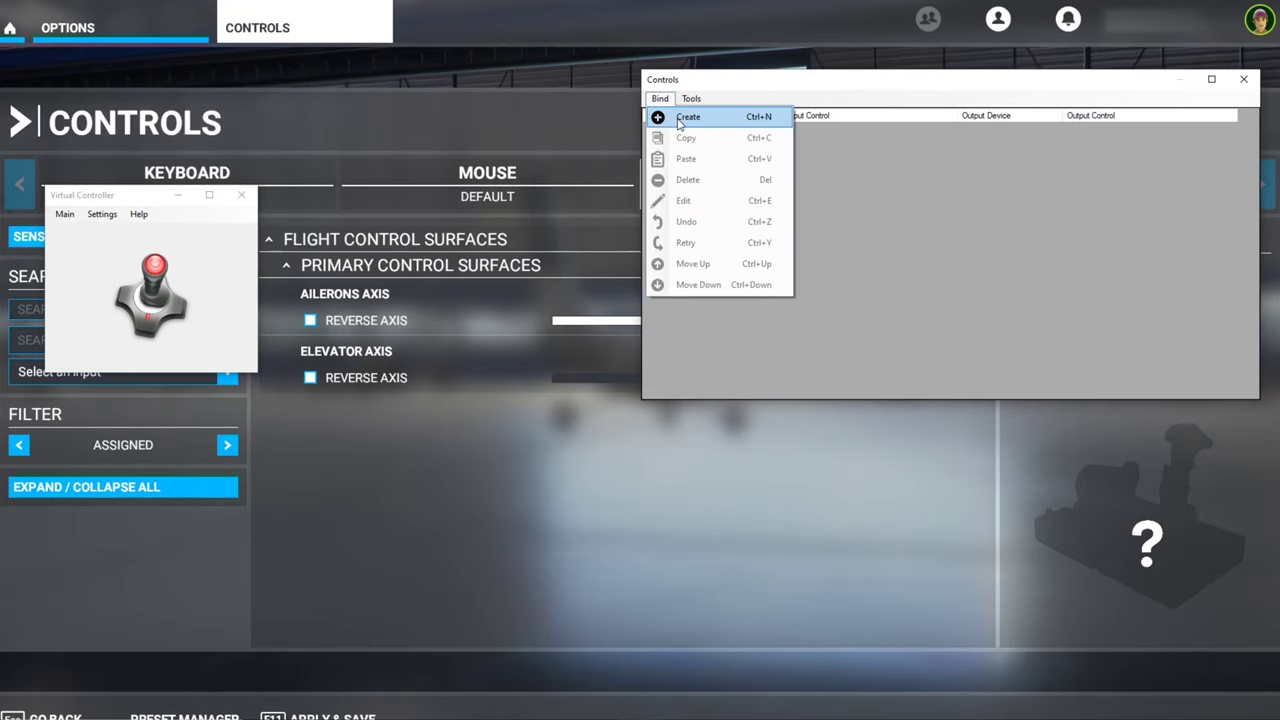
- Create a bind with the mouse's X axis as input and Increase as its modifier
left_click(680, 118)
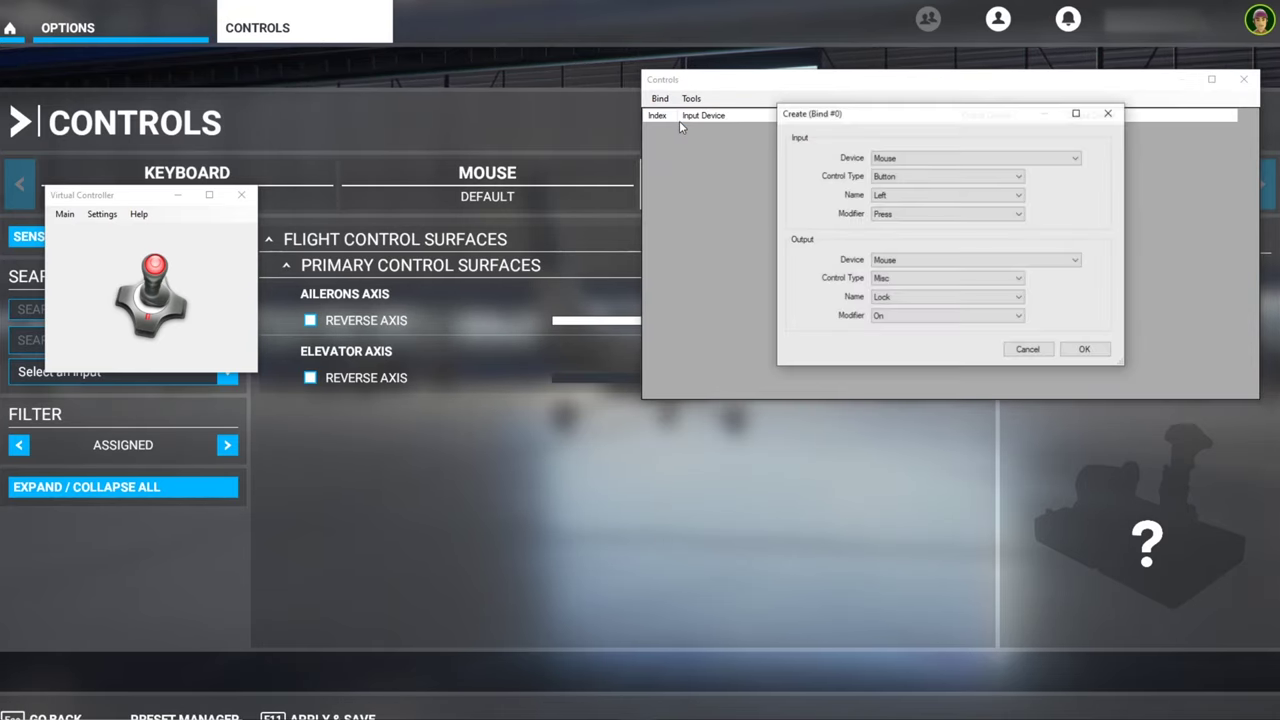
left_click(884, 165)
left_click(884, 165)
key("Tab")
left_click(884, 176)
left_click(884, 190)
key("Tab")
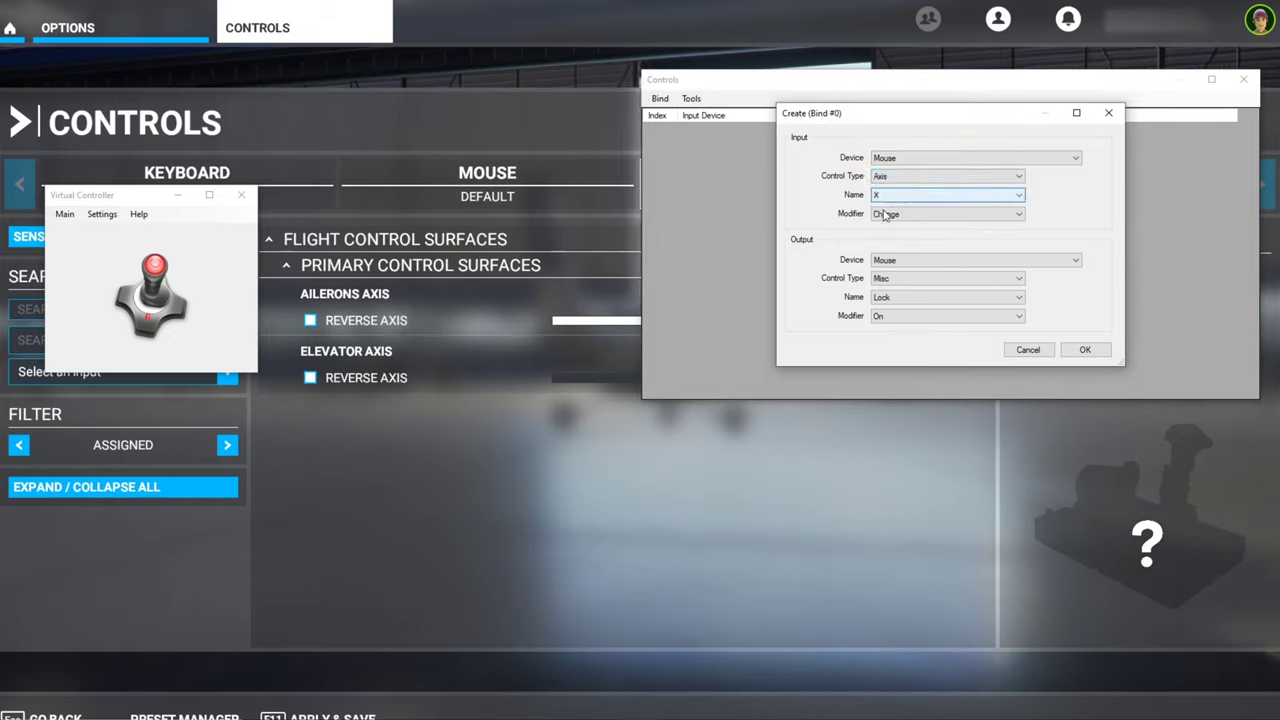
left_click(885, 214)
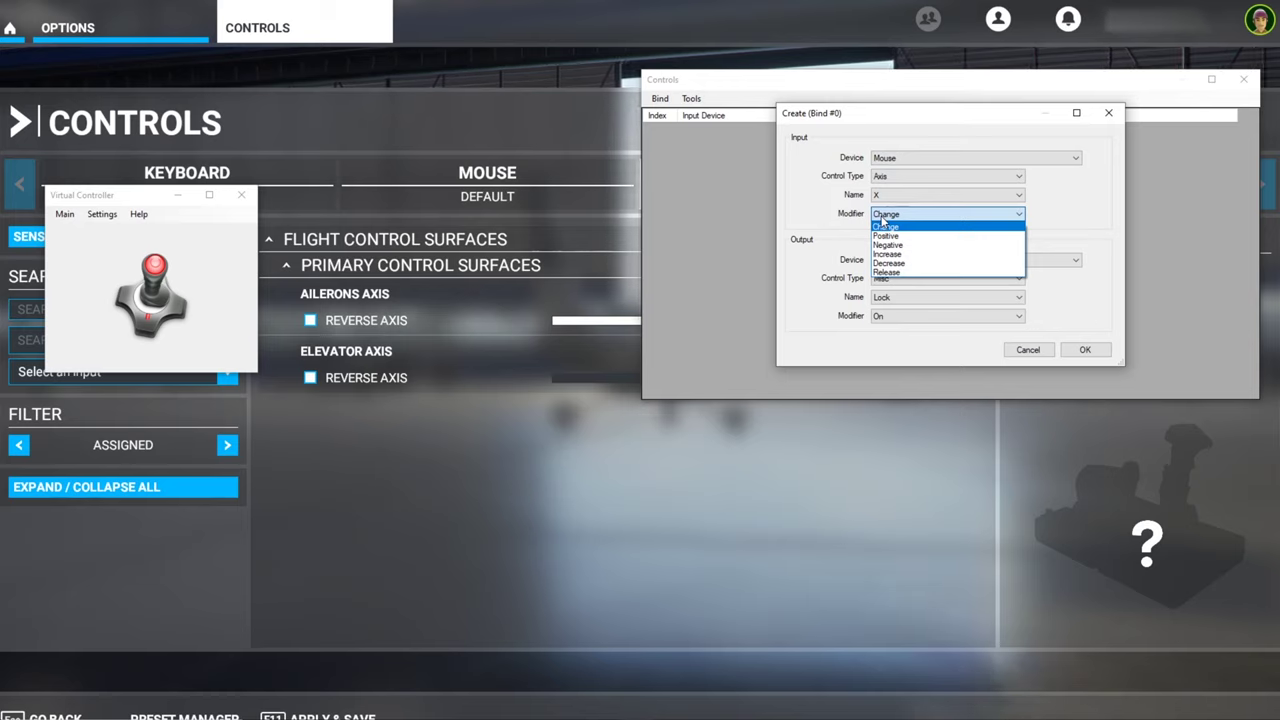
left_click(890, 254)
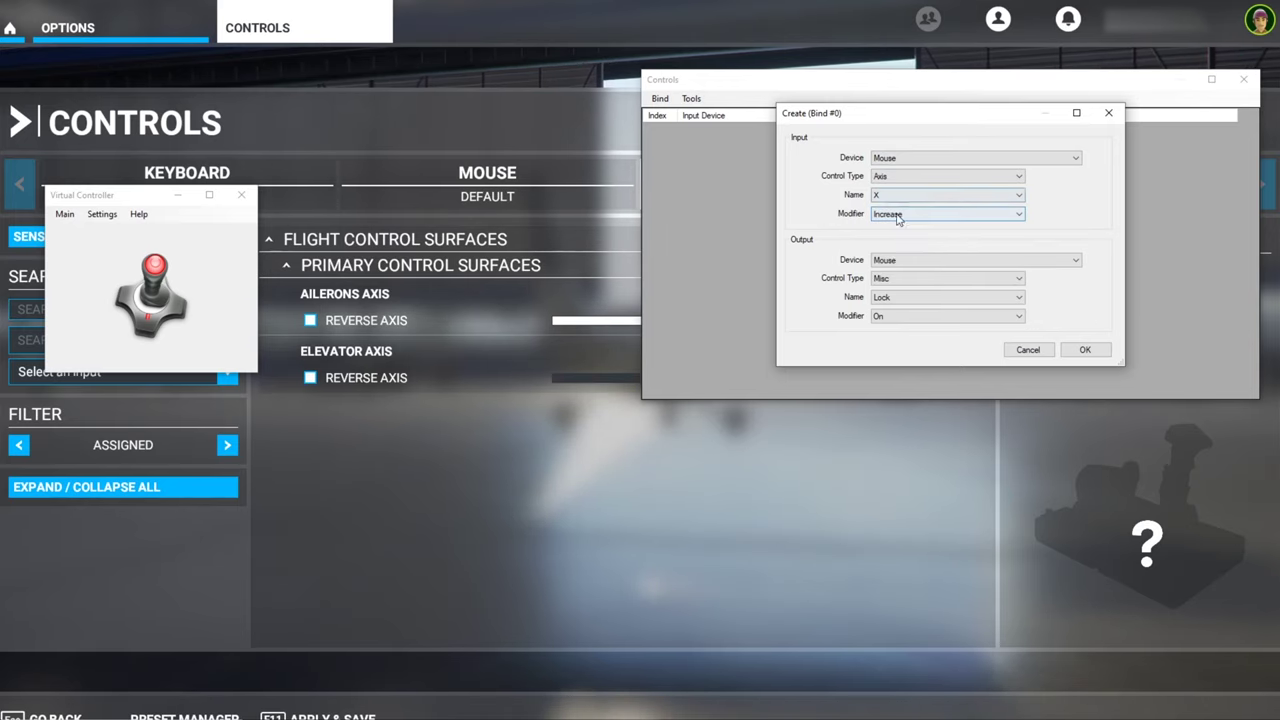
- Set the new bind's output to increase the vJoy 1 X axis by 50% of the input value, and save it
left_click(900, 260)
left_click(898, 290)
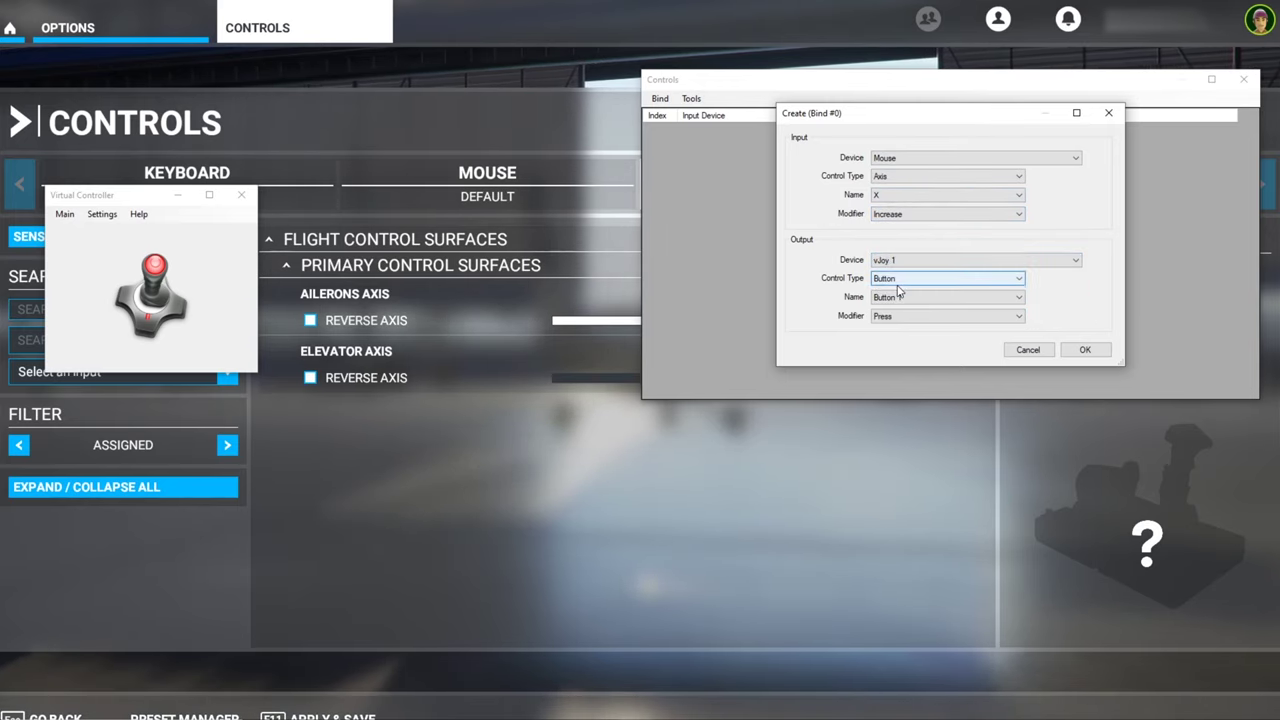
left_click(898, 284)
left_click(894, 301)
left_click(890, 297)
left_click(884, 306)
left_click(890, 316)
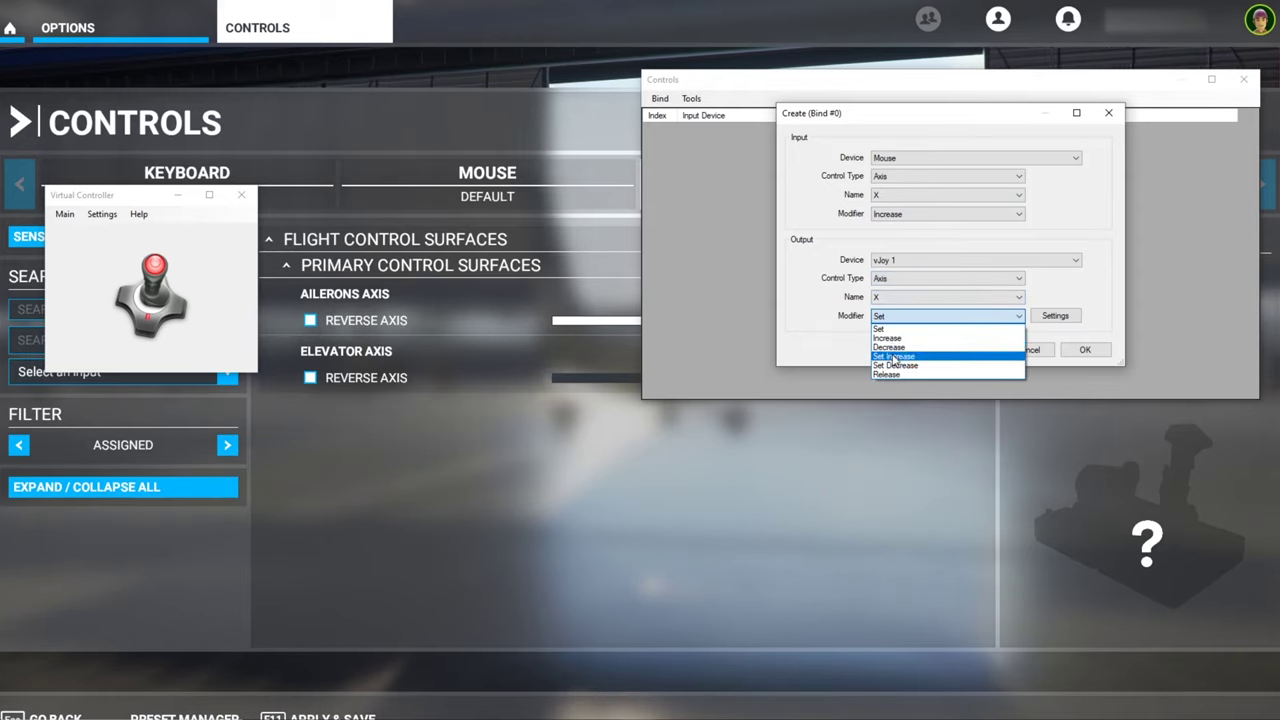
left_click(888, 338)
left_click(1053, 316)
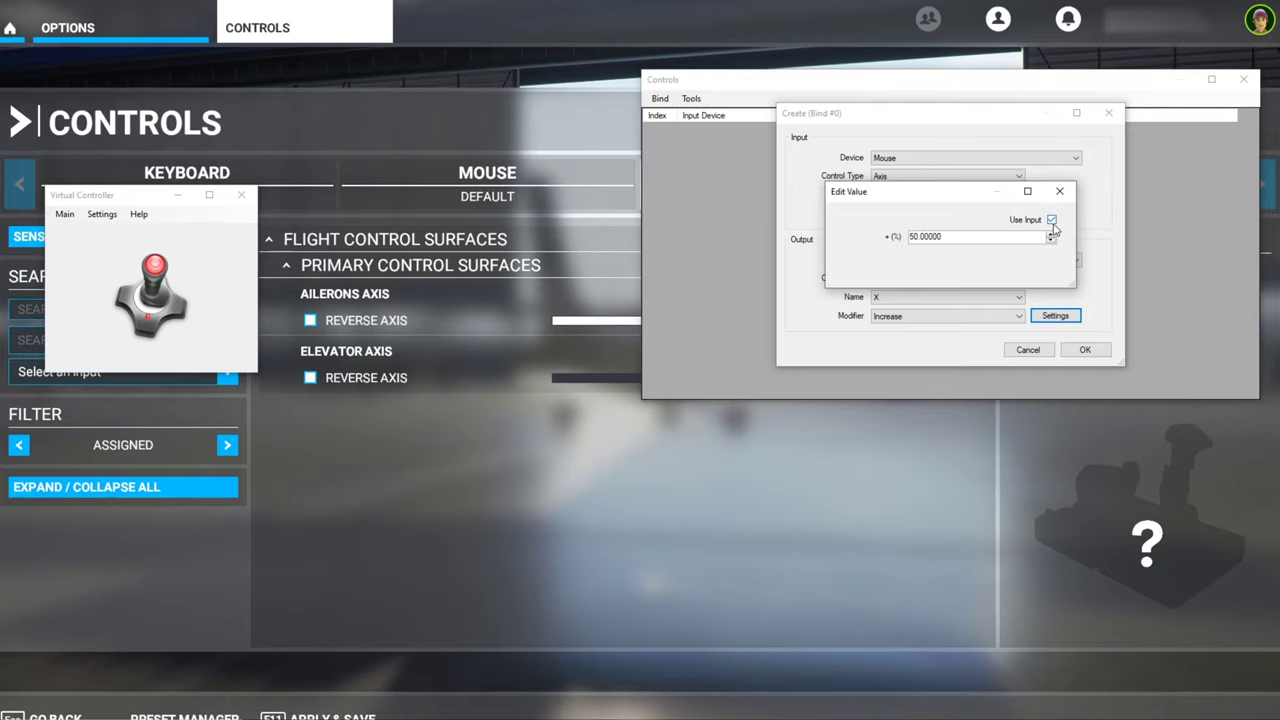
left_click(1061, 192)
left_click(1071, 352)
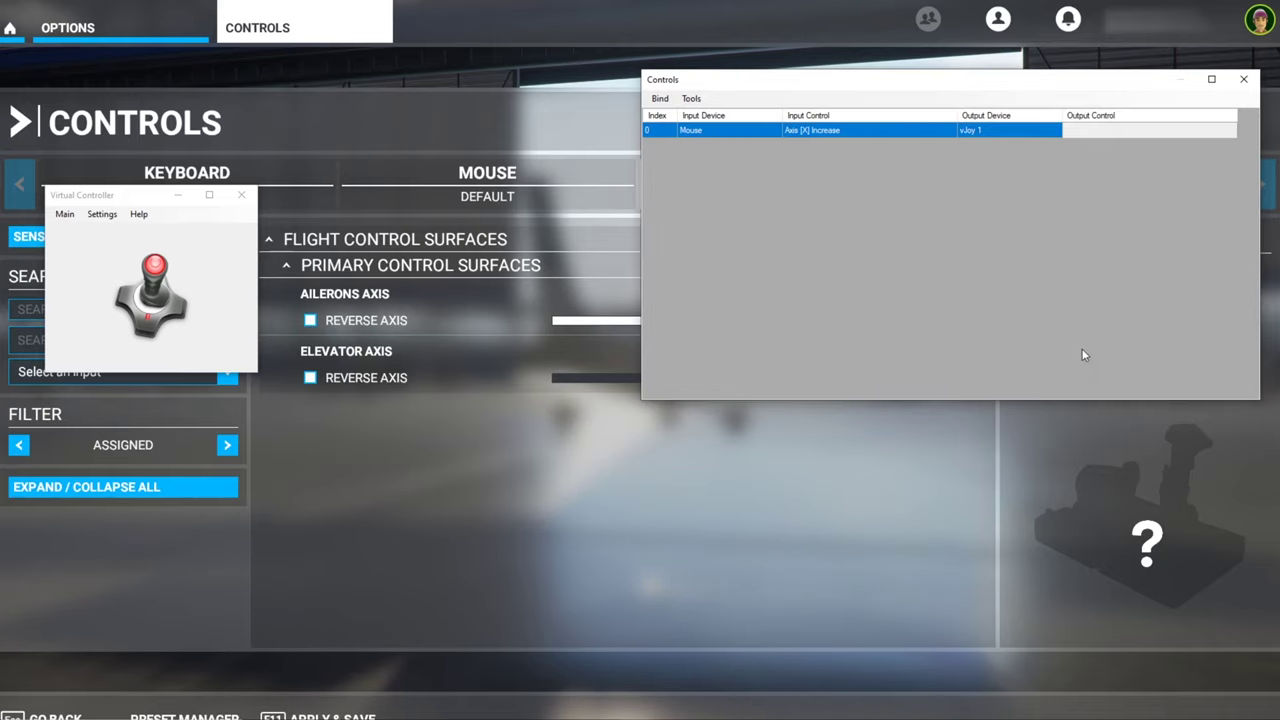
- Duplicate the X-axis bind and set the copy's input and output modifiers to Decrease, using 100% of the input value
left_click_drag(907, 91, 929, 138)
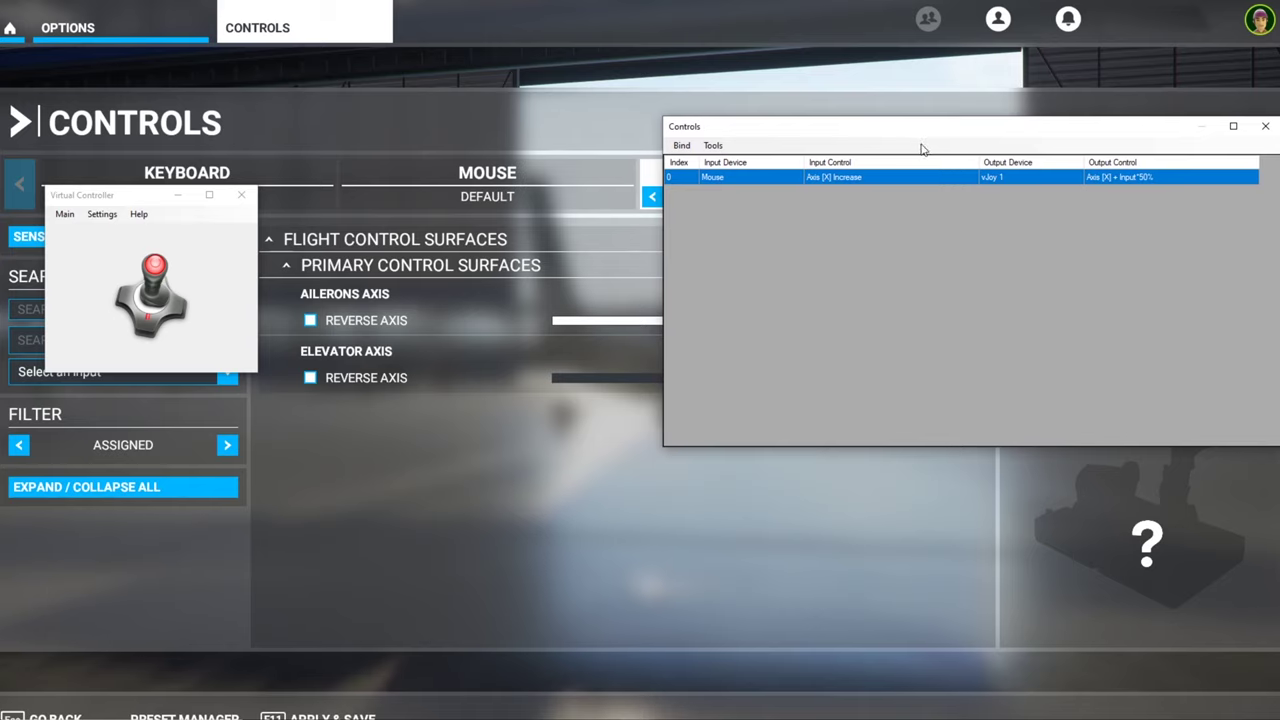
key("ctrl+v")
double_click(824, 193)
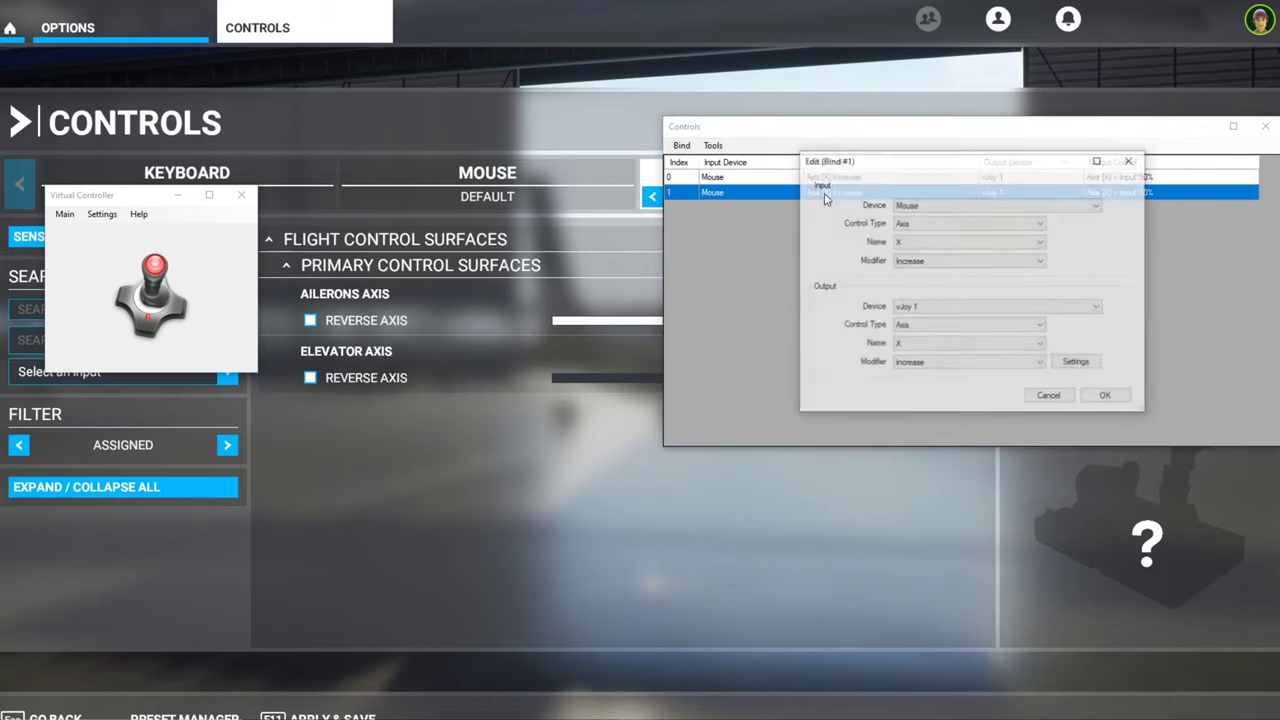
left_click(920, 262)
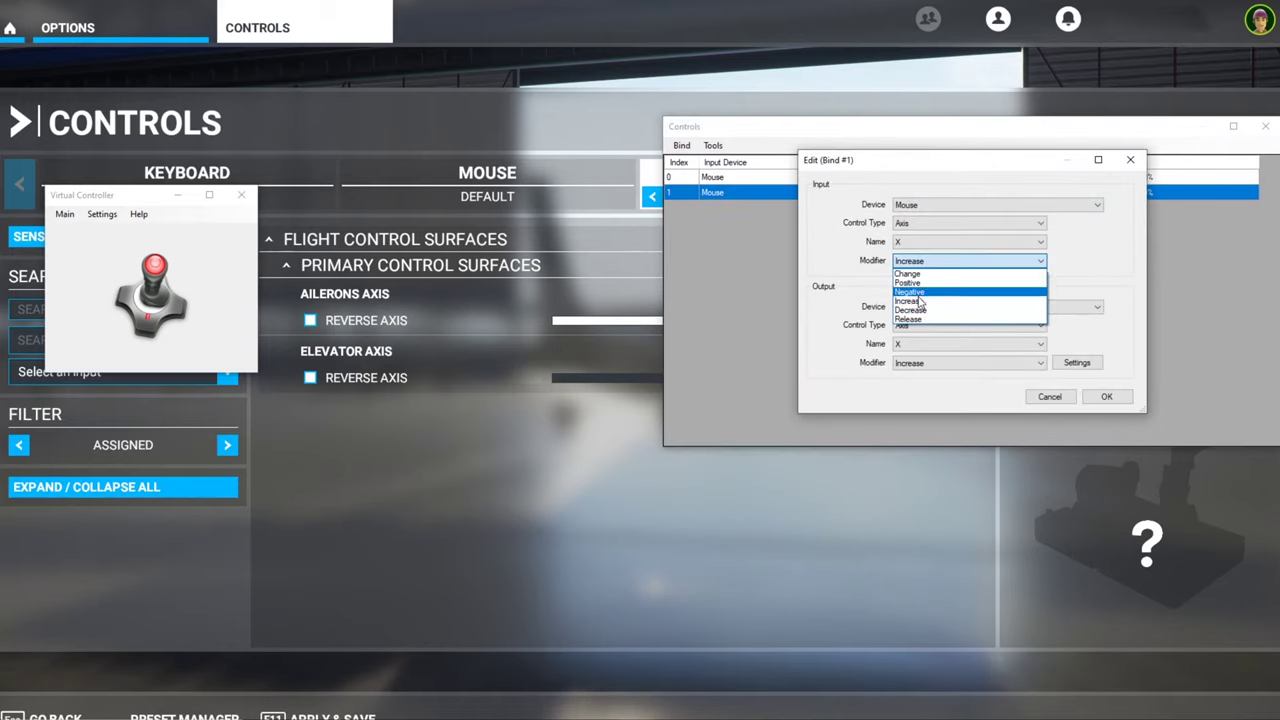
left_click(912, 310)
left_click(925, 364)
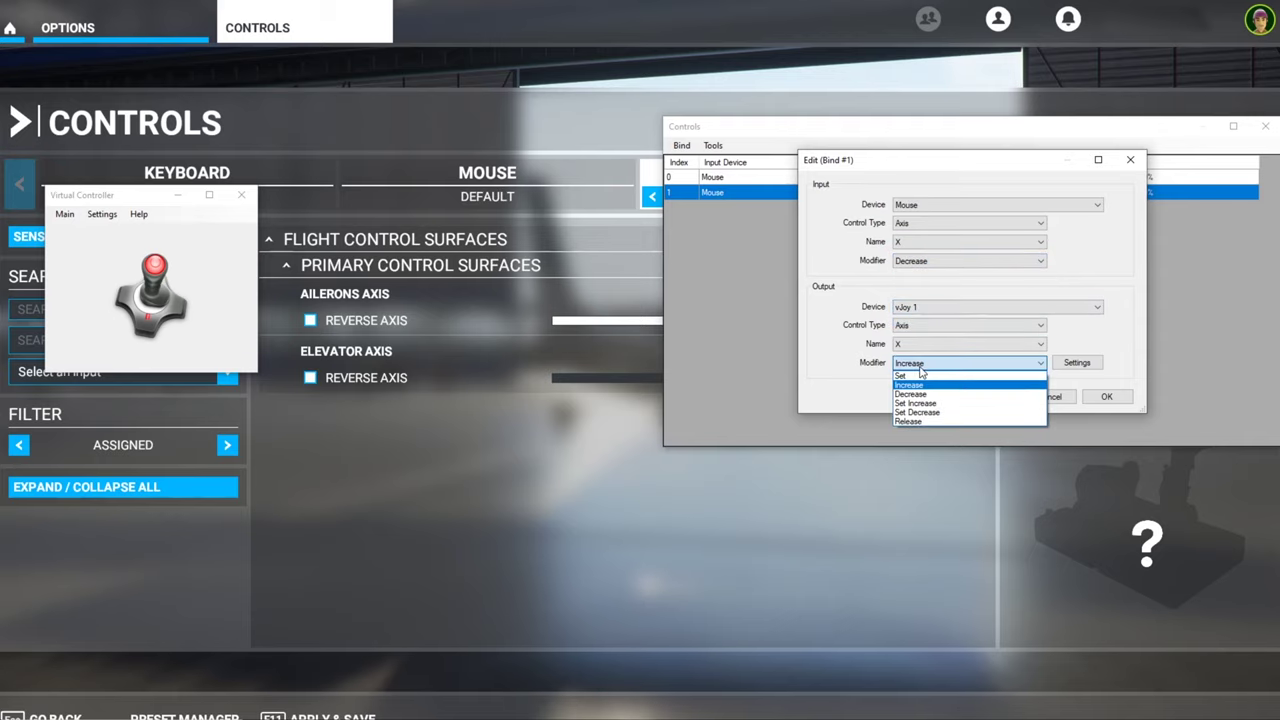
left_click(918, 410)
left_click(1077, 362)
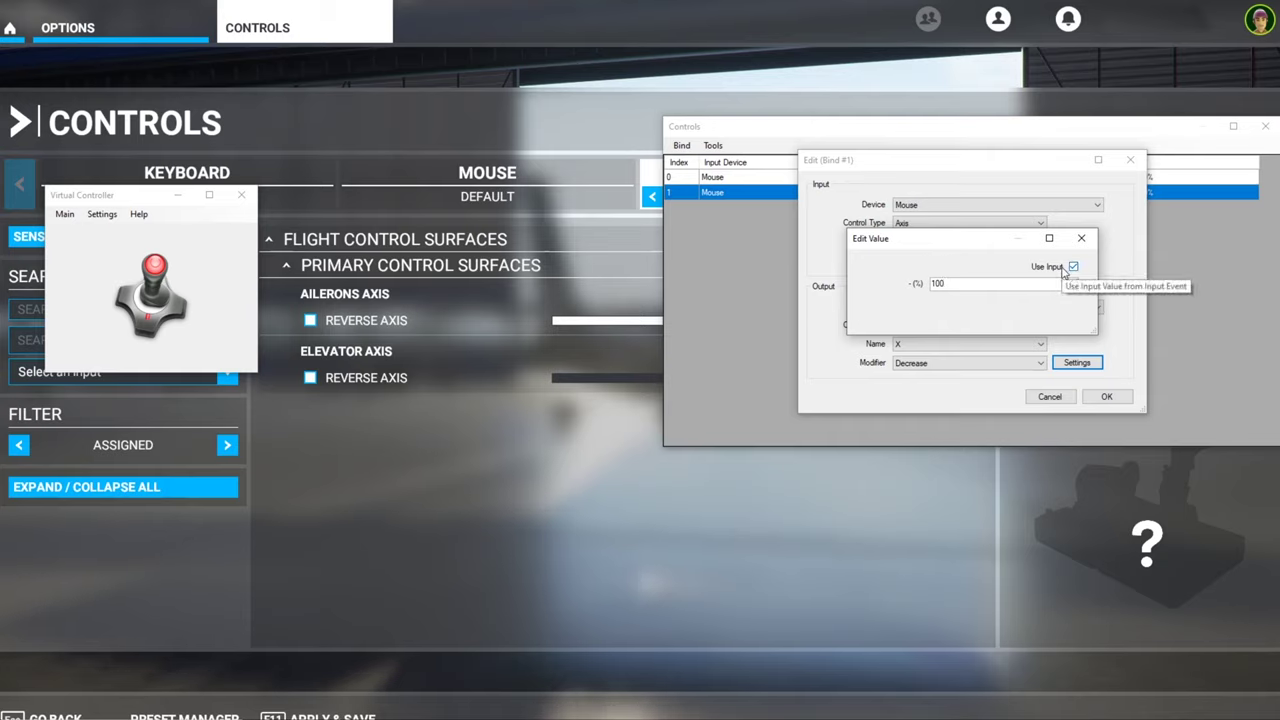
left_click(1081, 239)
left_click(1107, 397)
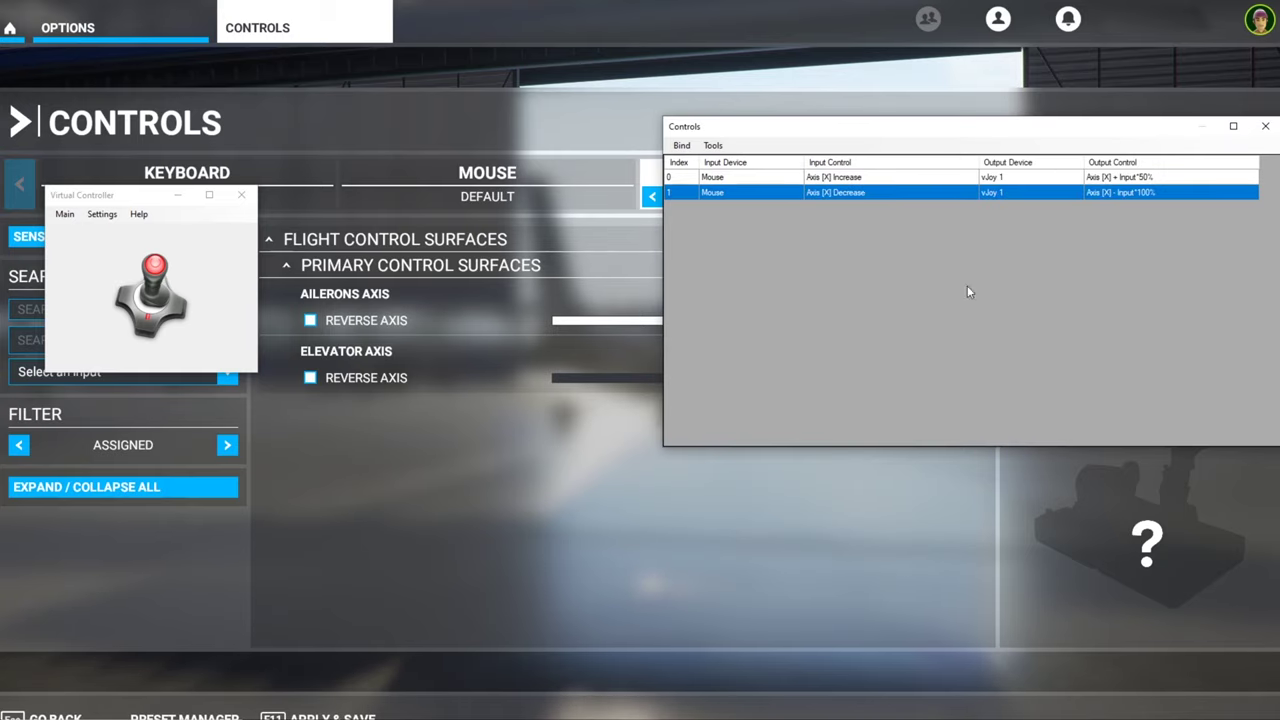
- Set the X-axis Increase bind's output to 100% of the input value
double_click(1163, 176)
left_click(1077, 362)
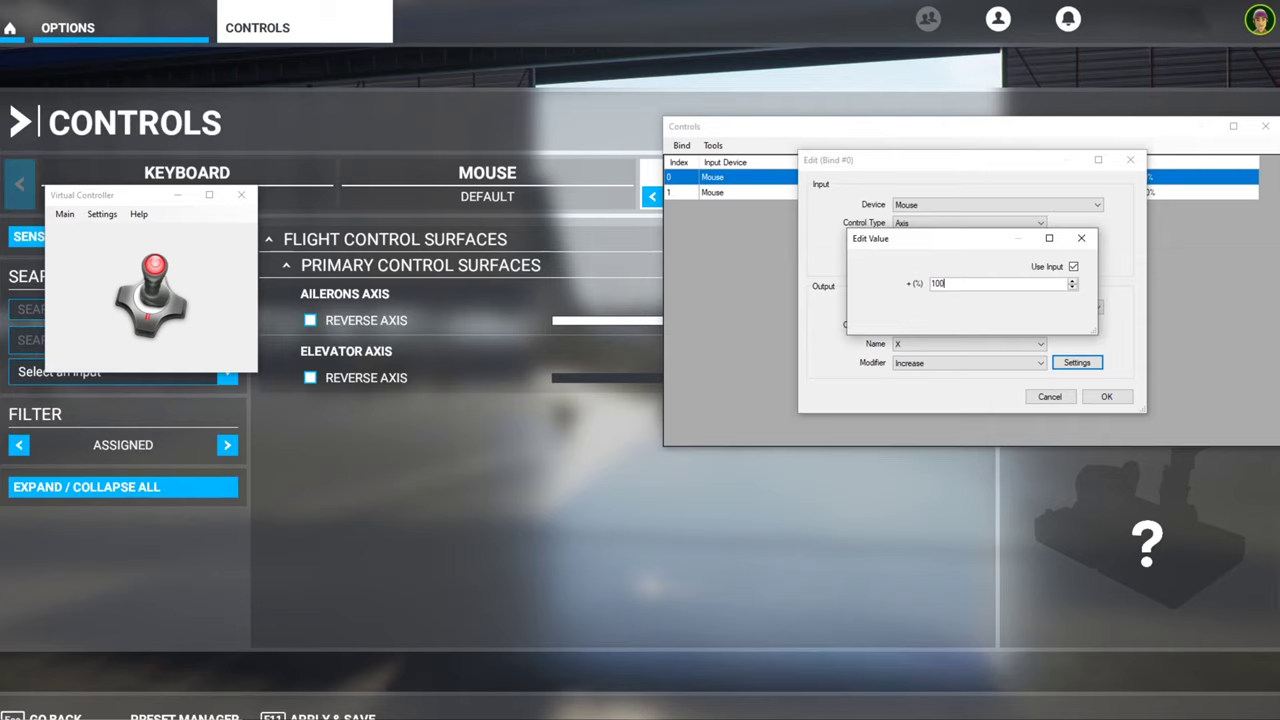
left_click(1080, 238)
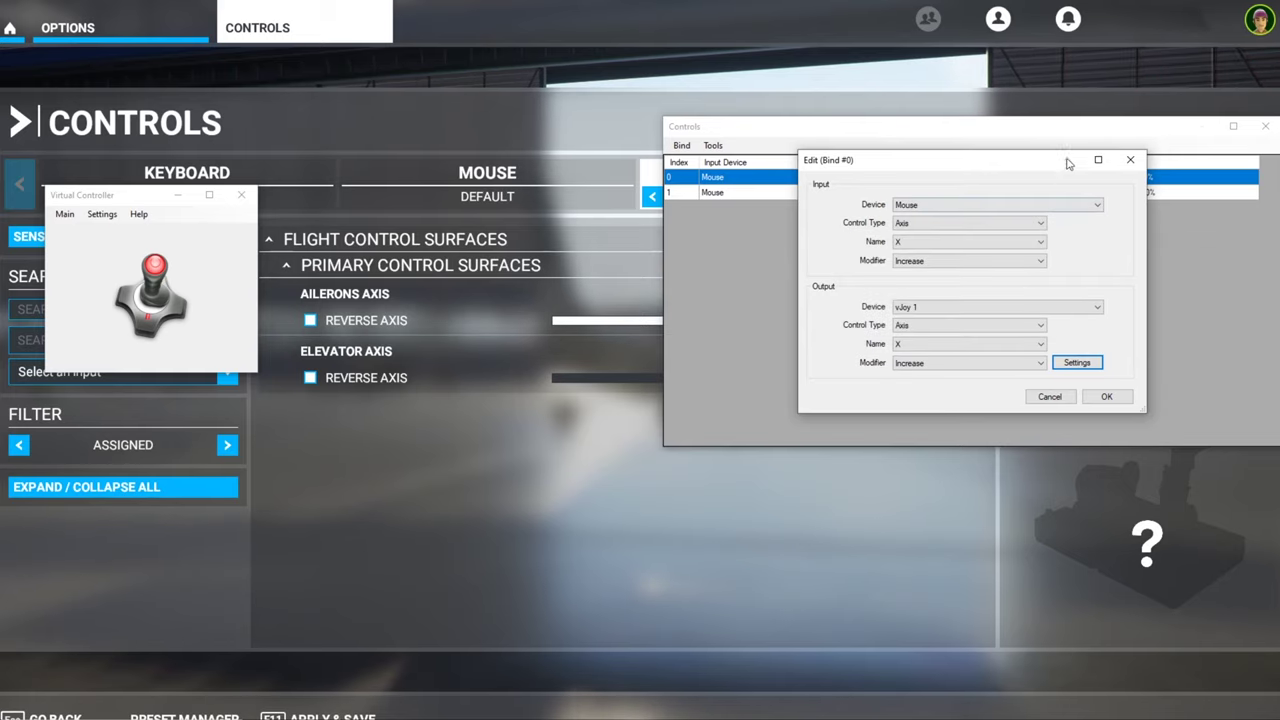
left_click(1106, 397)
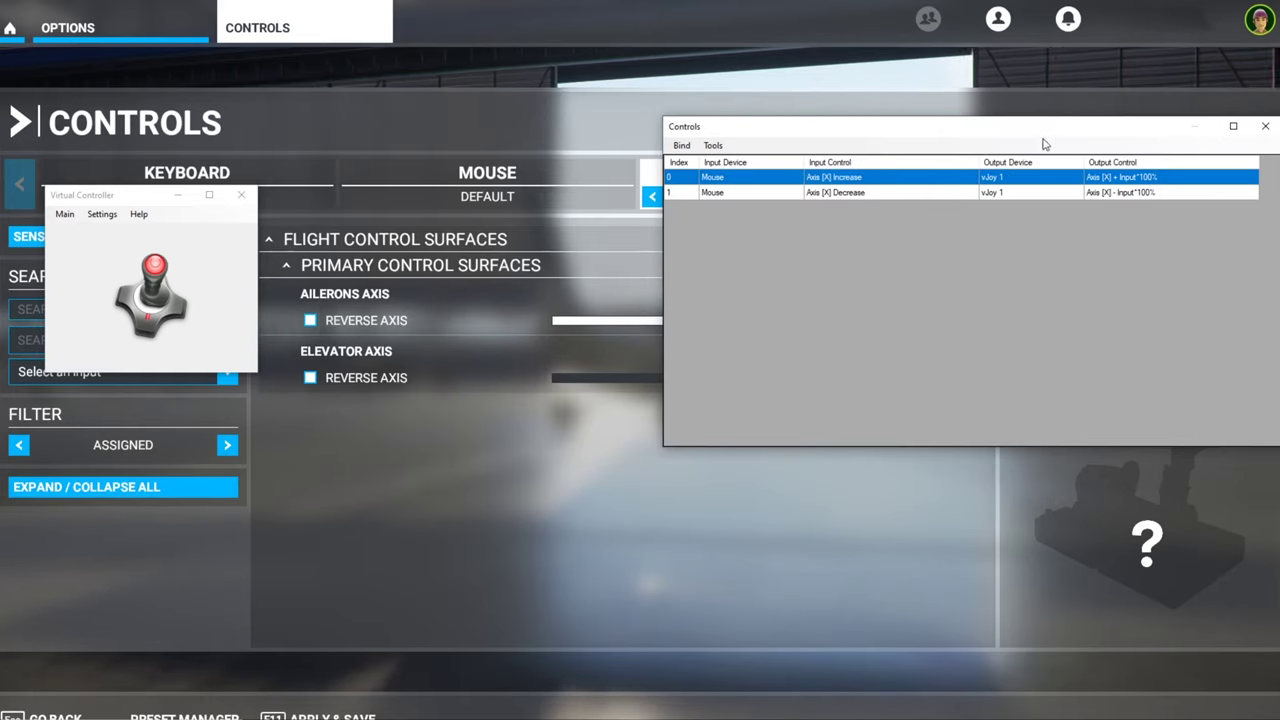
- Close the bindings window, run the virtual controller to test the ailerons axis with the mouse, and stop it
left_click(1265, 127)
left_click(64, 214)
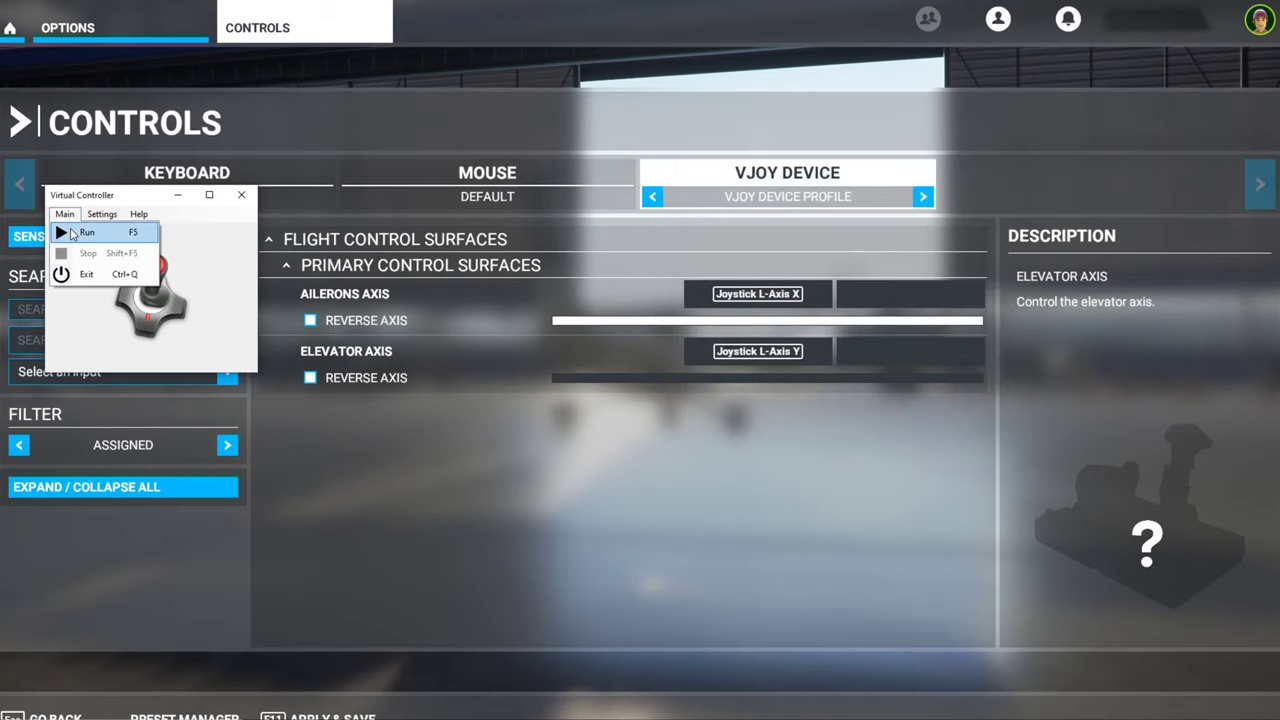
left_click(85, 232)
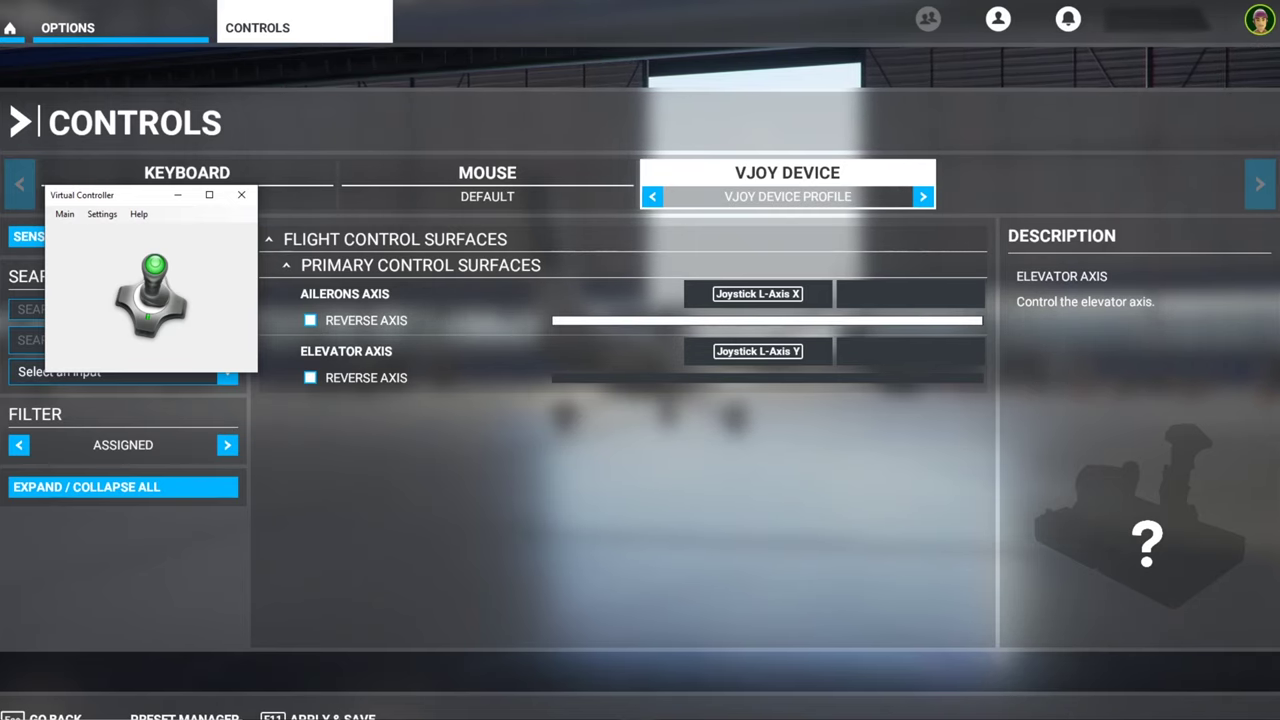
left_click(64, 214)
mouse_move(66, 215)
left_click(86, 253)
- Reopen the control bindings and duplicate both X-axis binds
left_click(100, 214)
left_click(117, 260)
left_click_drag(233, 134, 577, 199)
left_click(526, 256, "shift")
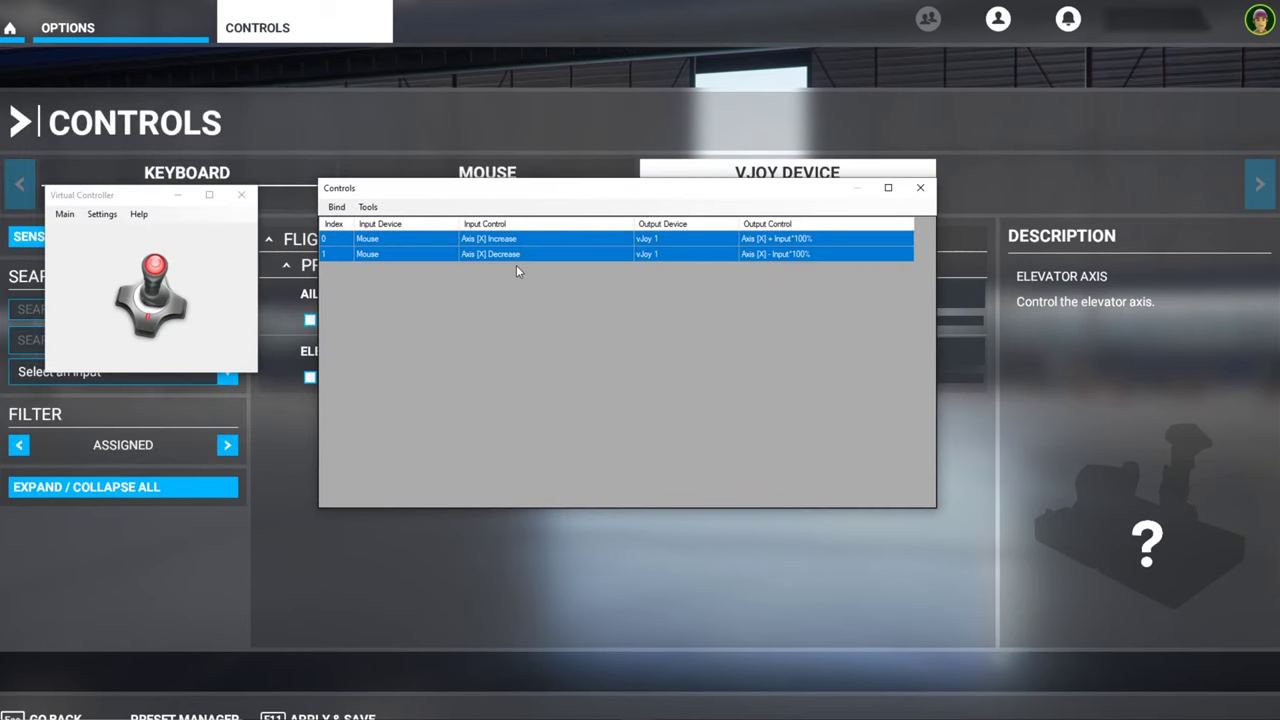
key("ctrl+v")
- Change the copied Increase bind to use the Y axis for both the mouse input and the vJoy 1 output
double_click(491, 270)
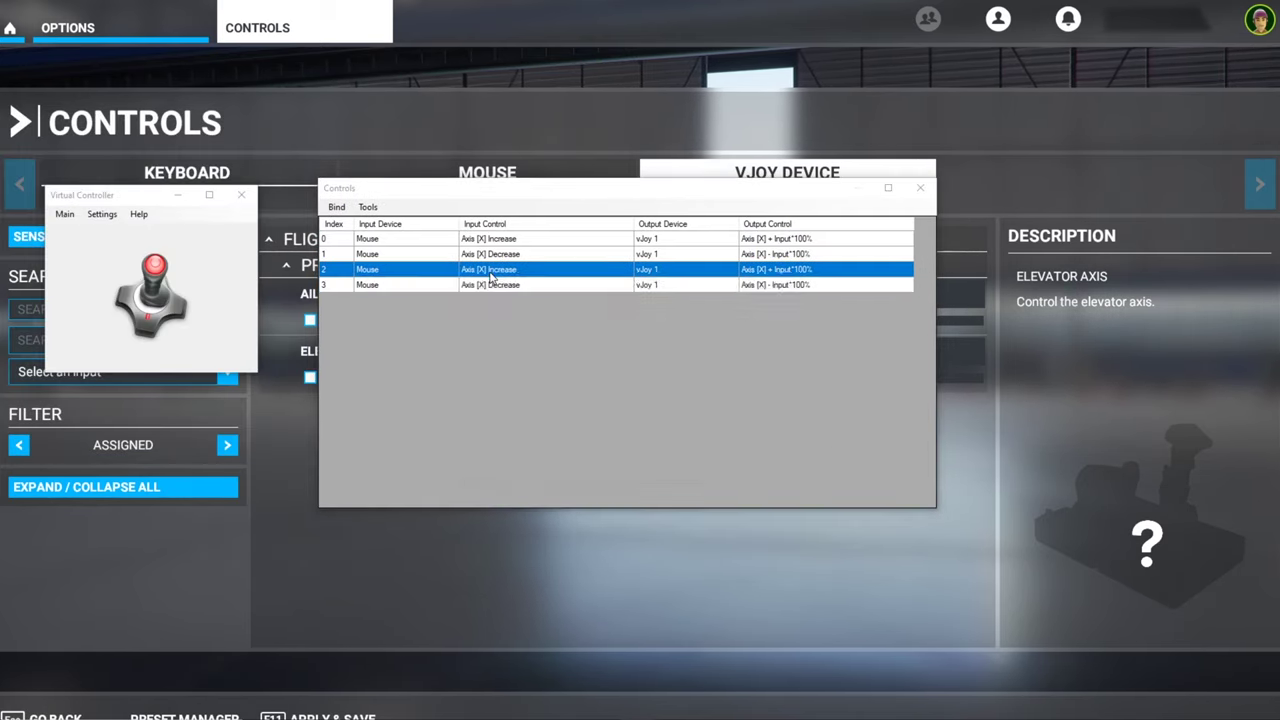
left_click(569, 304)
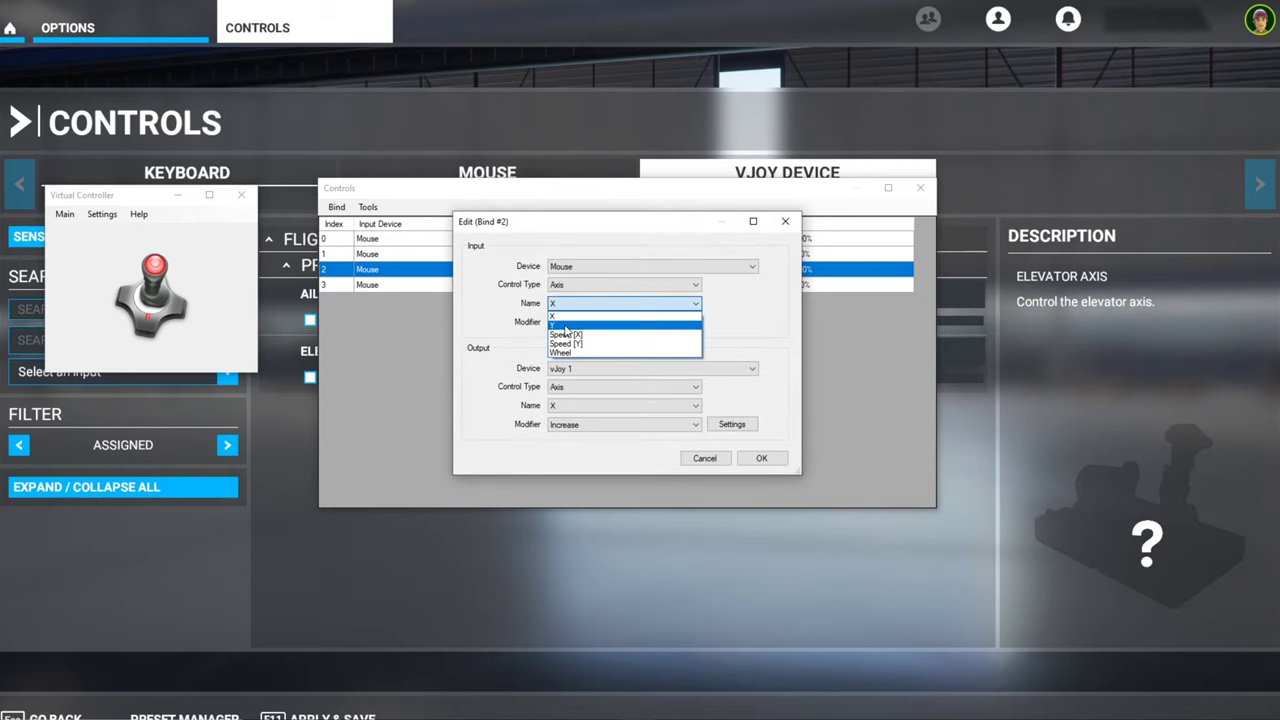
left_click(590, 328)
left_click(586, 405)
left_click(585, 424)
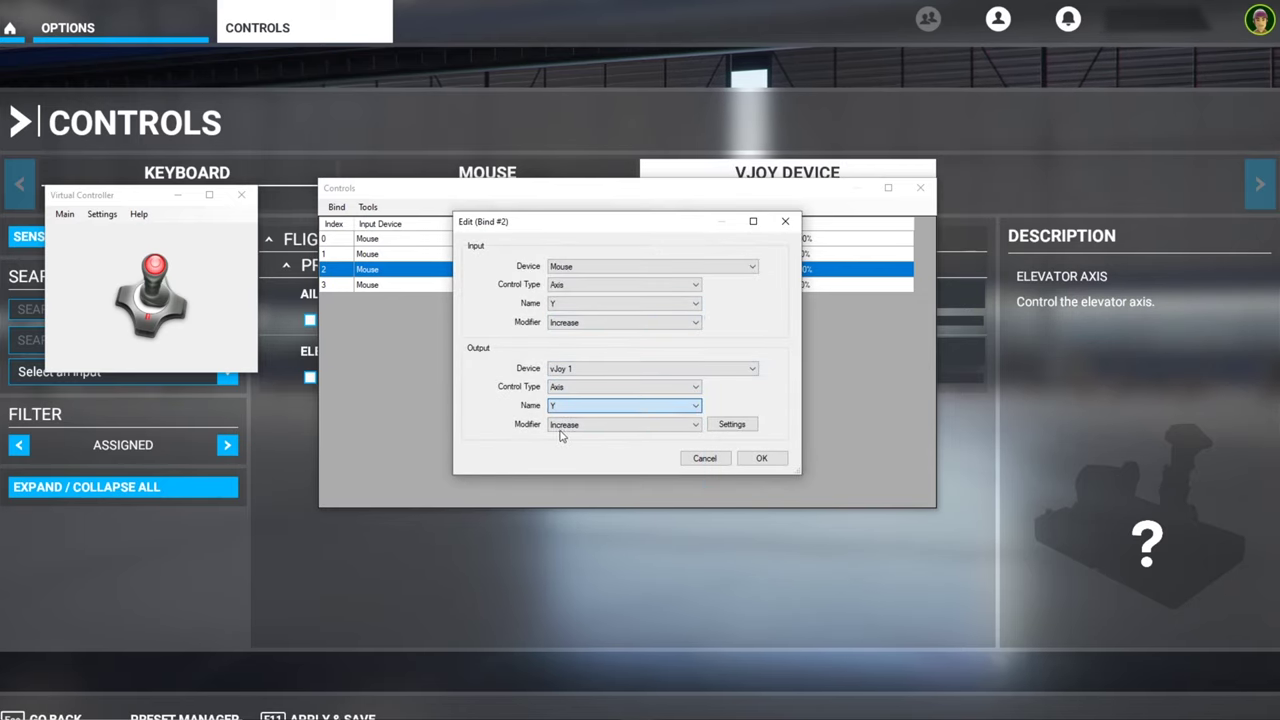
left_click(761, 458)
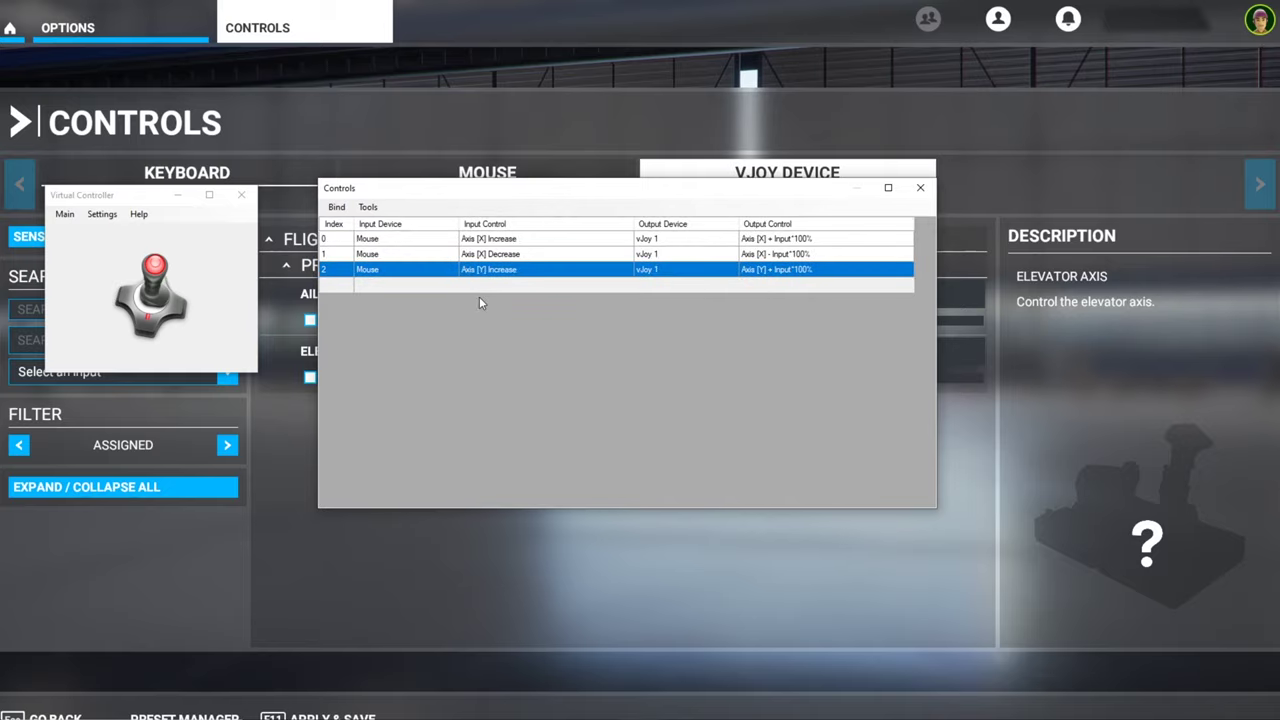
- Change the copied Decrease bind to use the Y axis for both the mouse input and the vJoy 1 output
double_click(513, 288)
left_click(571, 304)
left_click(570, 326)
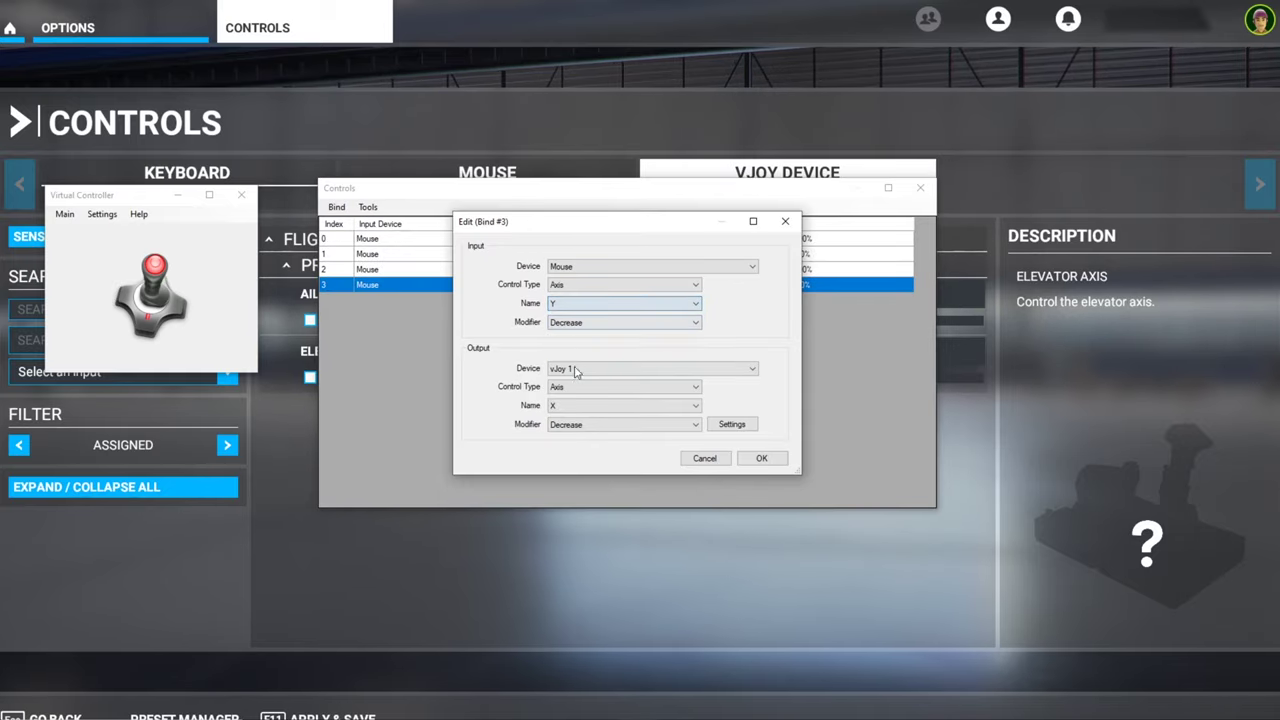
left_click(565, 406)
left_click(576, 432)
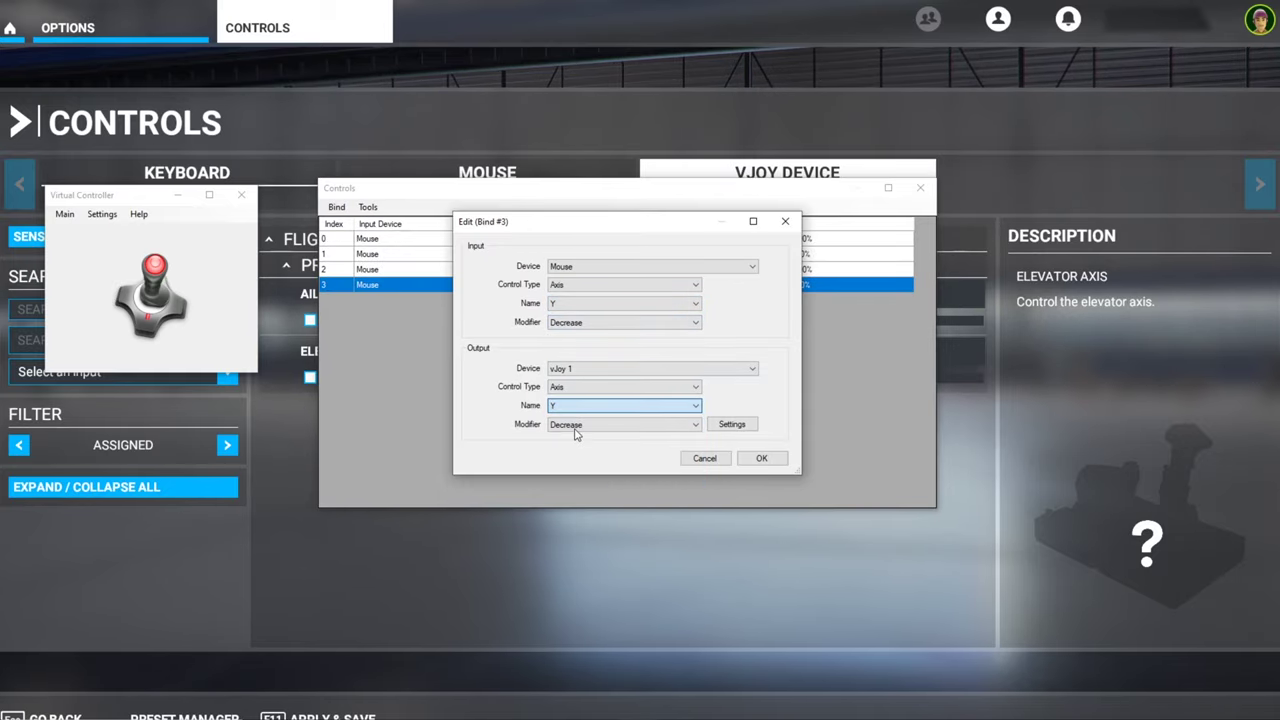
left_click(745, 456)
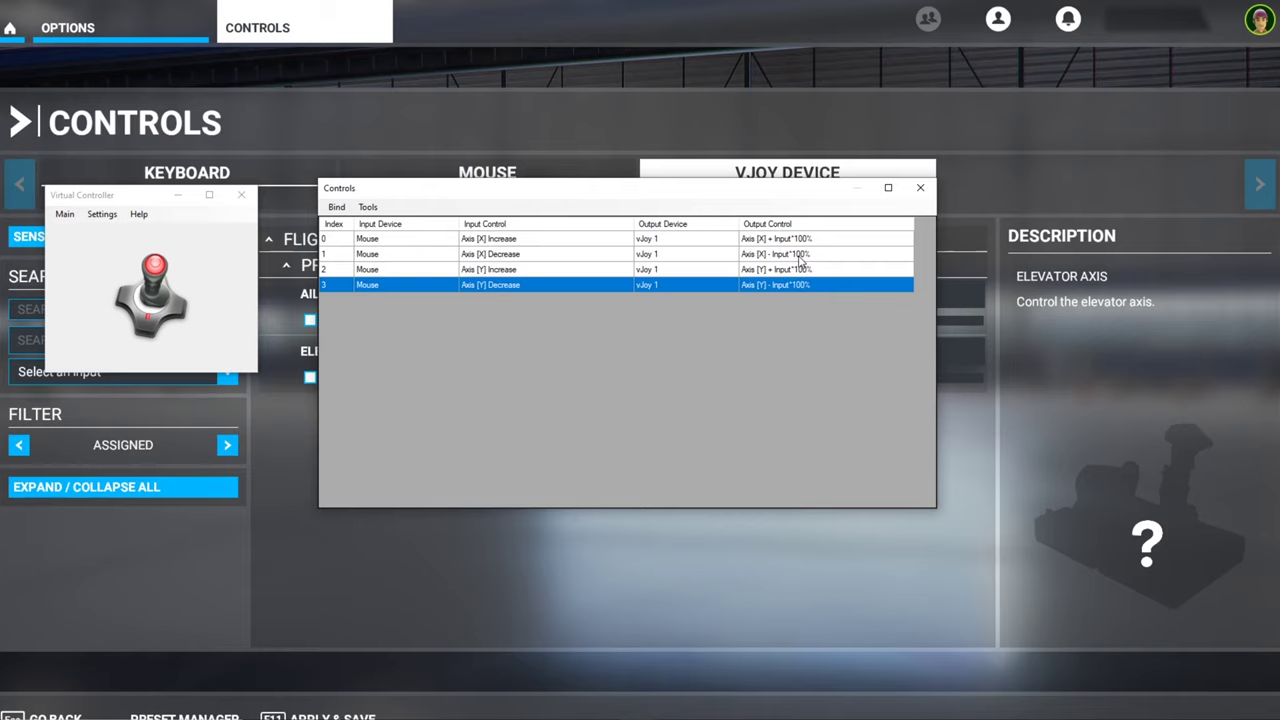
- Close the bindings window and run the virtual controller with the X and Y axis binds
left_click(920, 190)
left_click(62, 214)
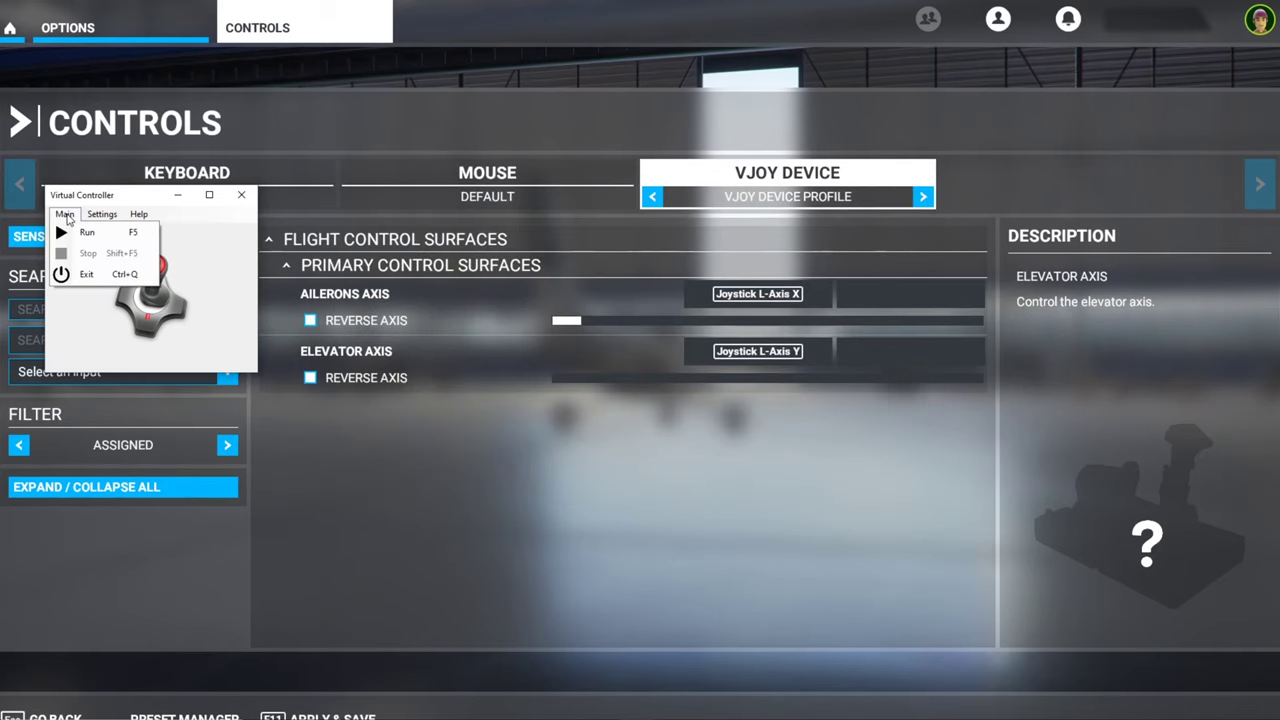
left_click(72, 229)
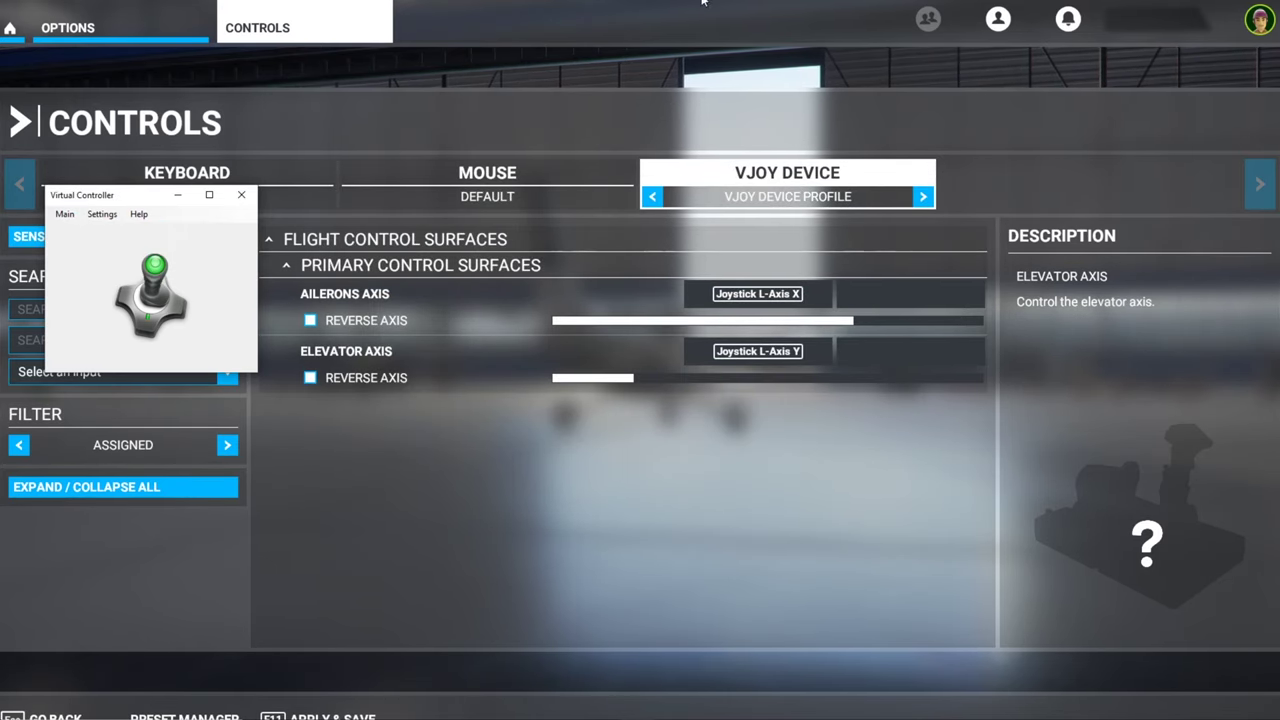